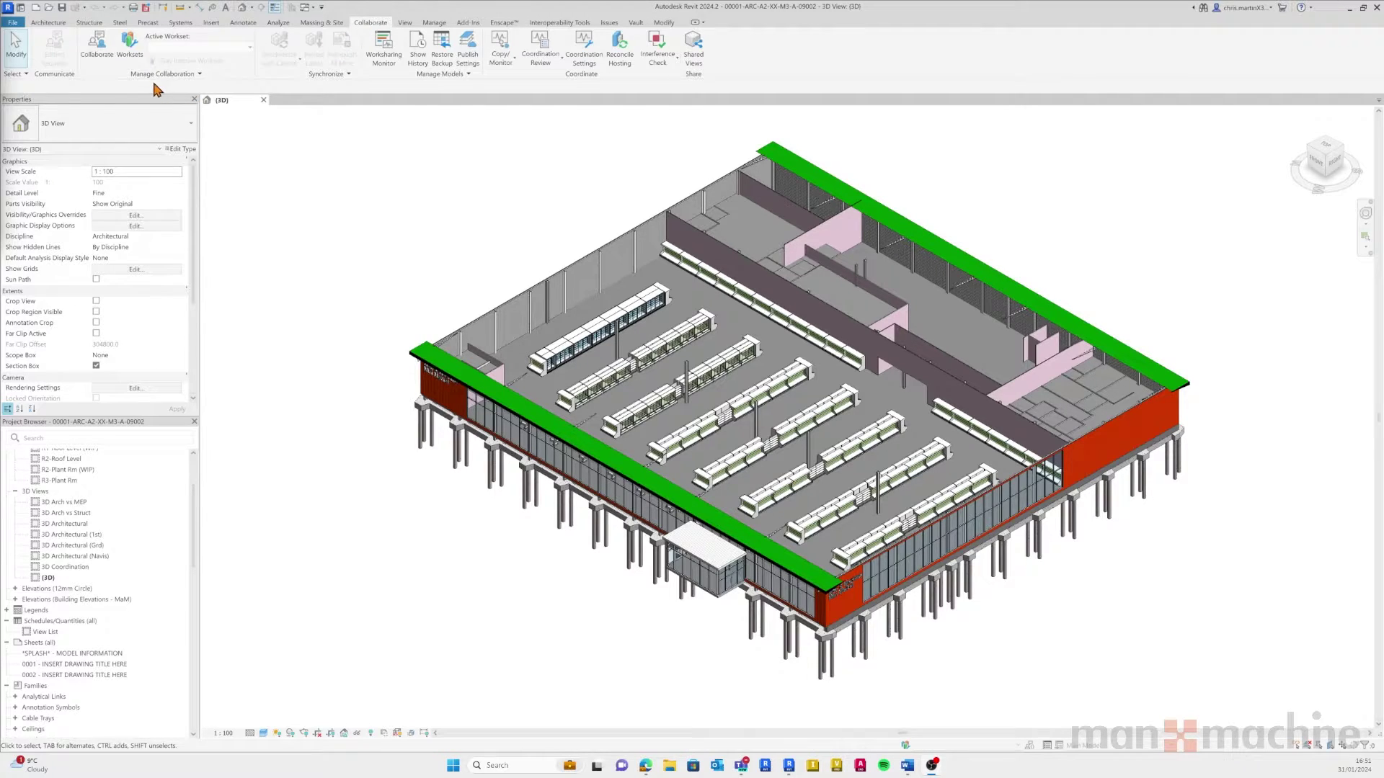
- Choose cloud collaboration and pick the Chris ACC project as the save destination
{"action": "left_click", "coordinate": [98, 64]}
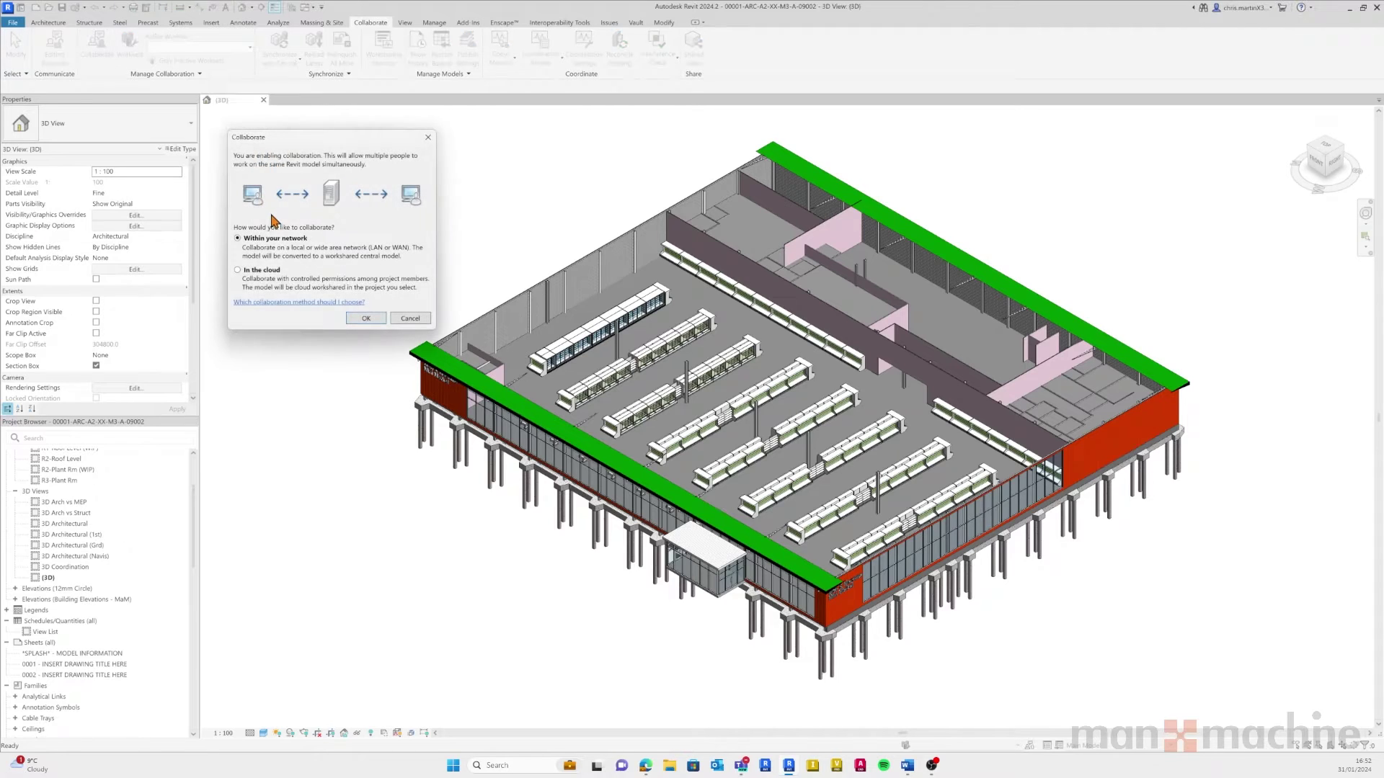
{"action": "left_click", "coordinate": [238, 271]}
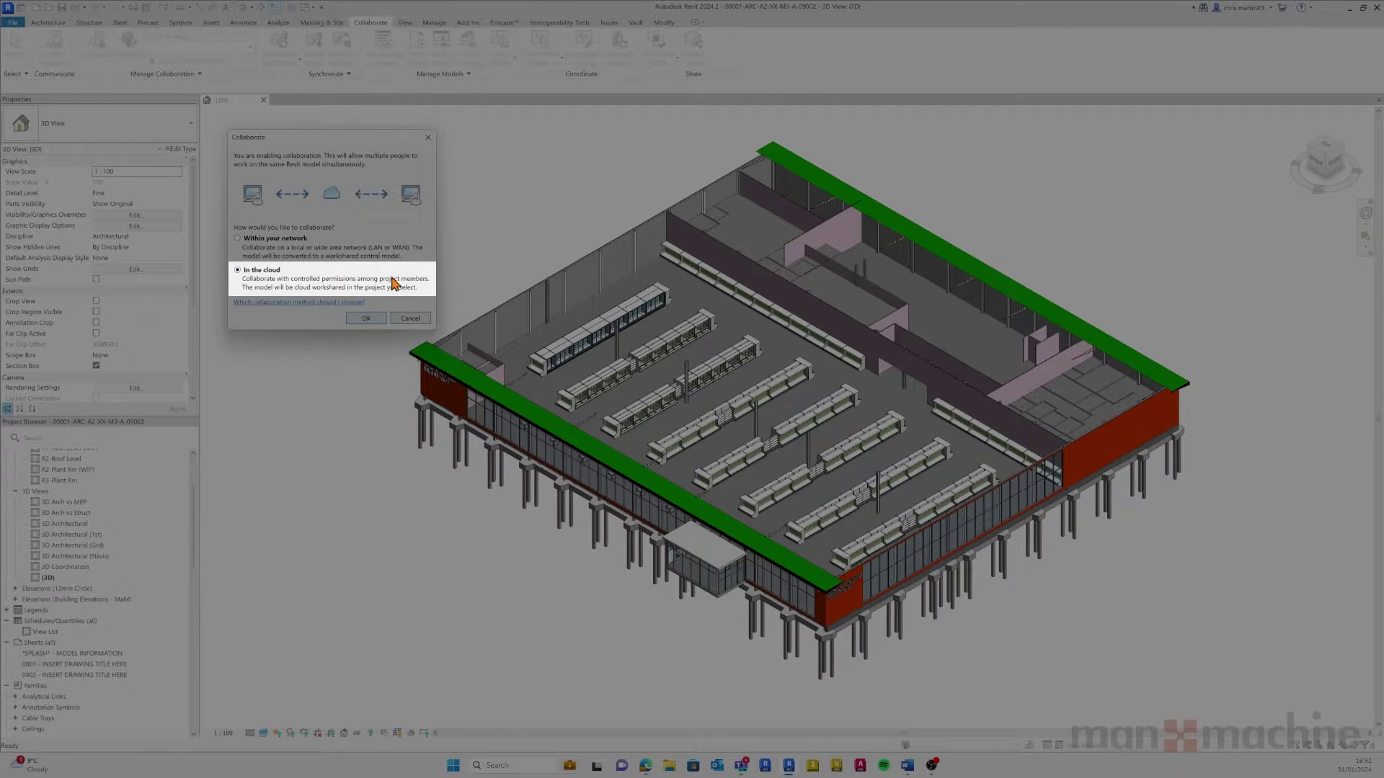
{"action": "left_click", "coordinate": [364, 323]}
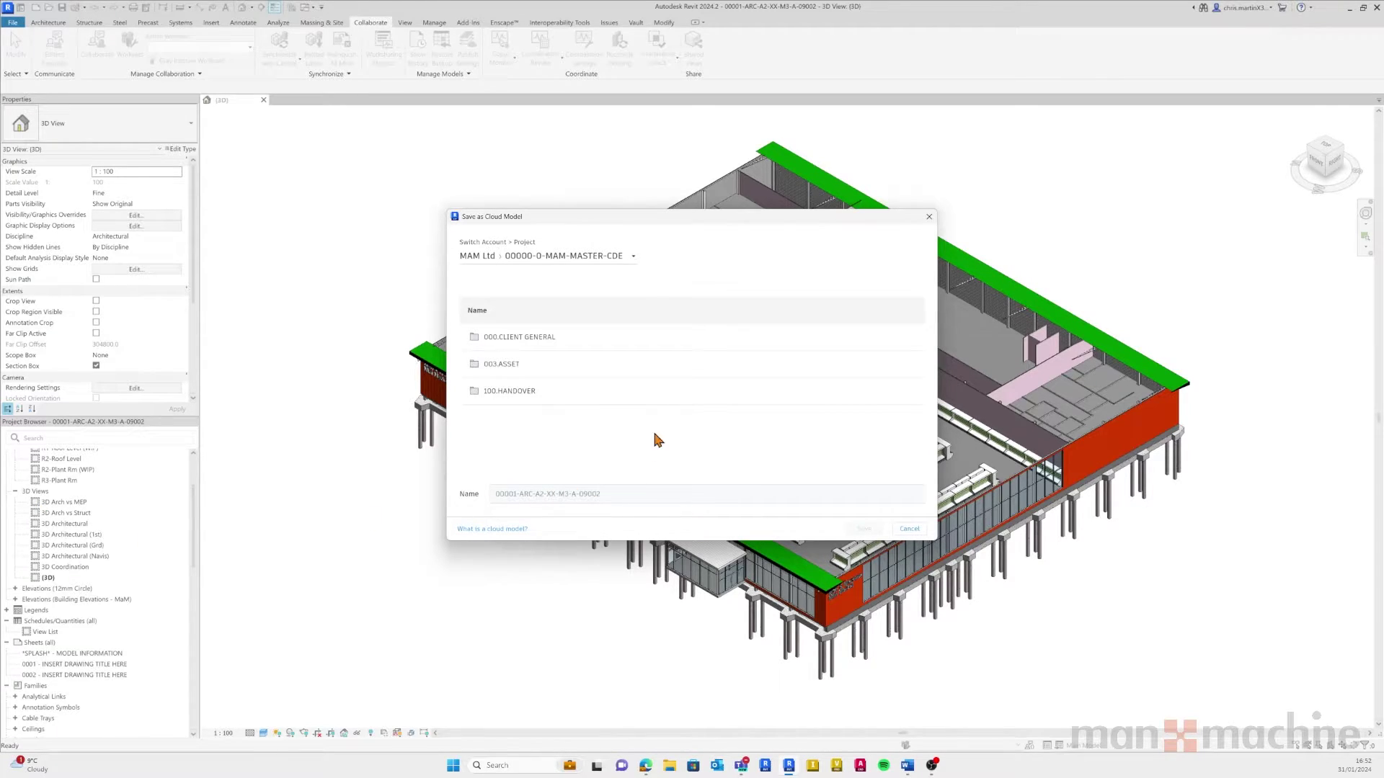
{"action": "left_click", "coordinate": [585, 263]}
{"action": "scroll", "coordinate": [587, 454], "scroll_direction": "down", "scroll_amount": 2}
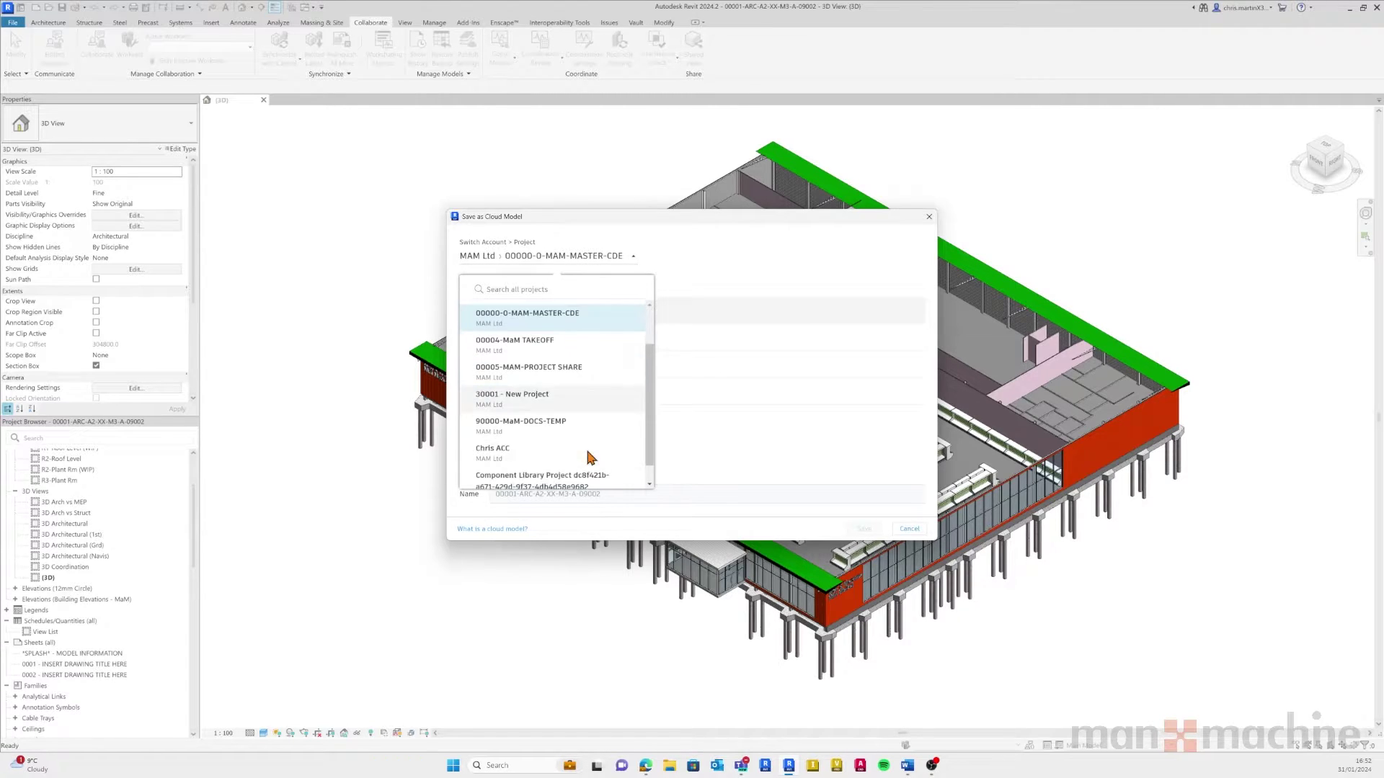
{"action": "scroll", "coordinate": [588, 459], "scroll_direction": "down", "scroll_amount": 1}
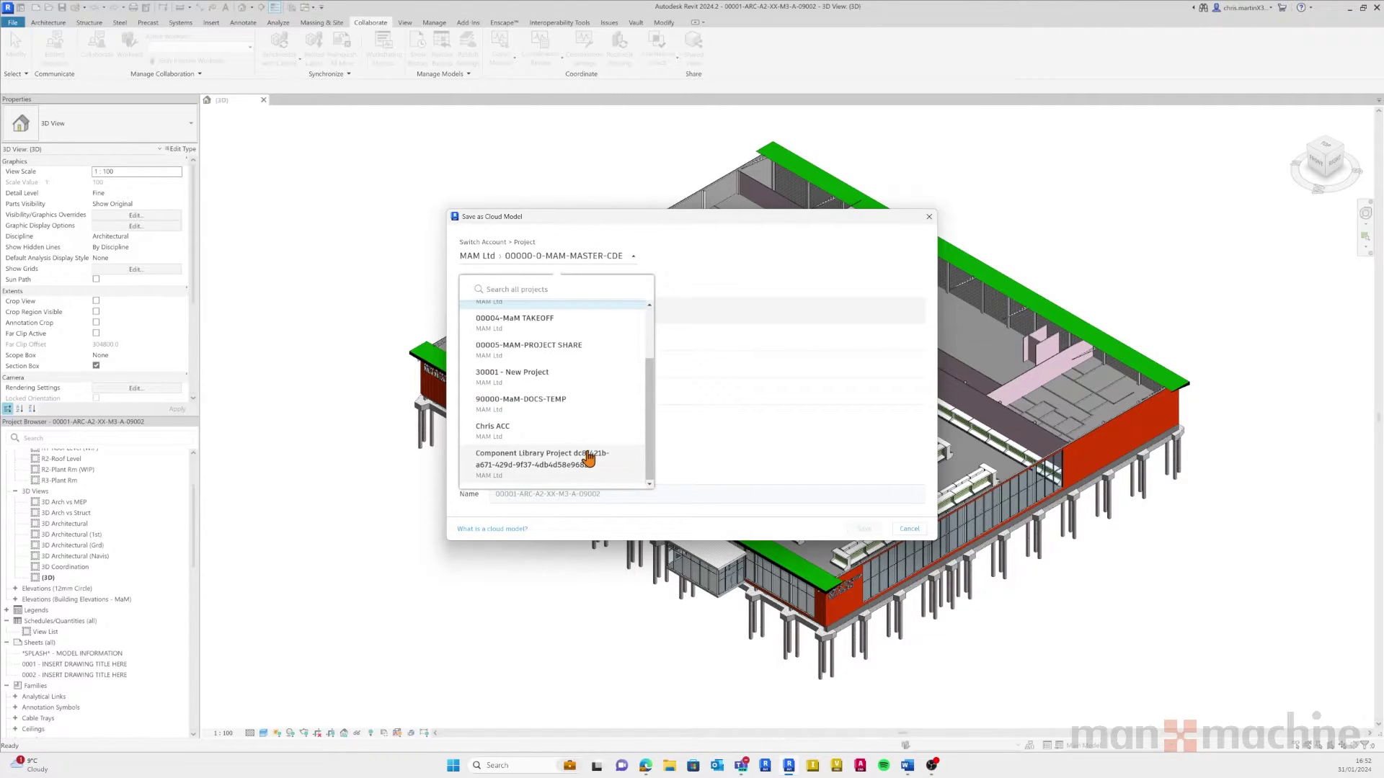
{"action": "left_click", "coordinate": [578, 435]}
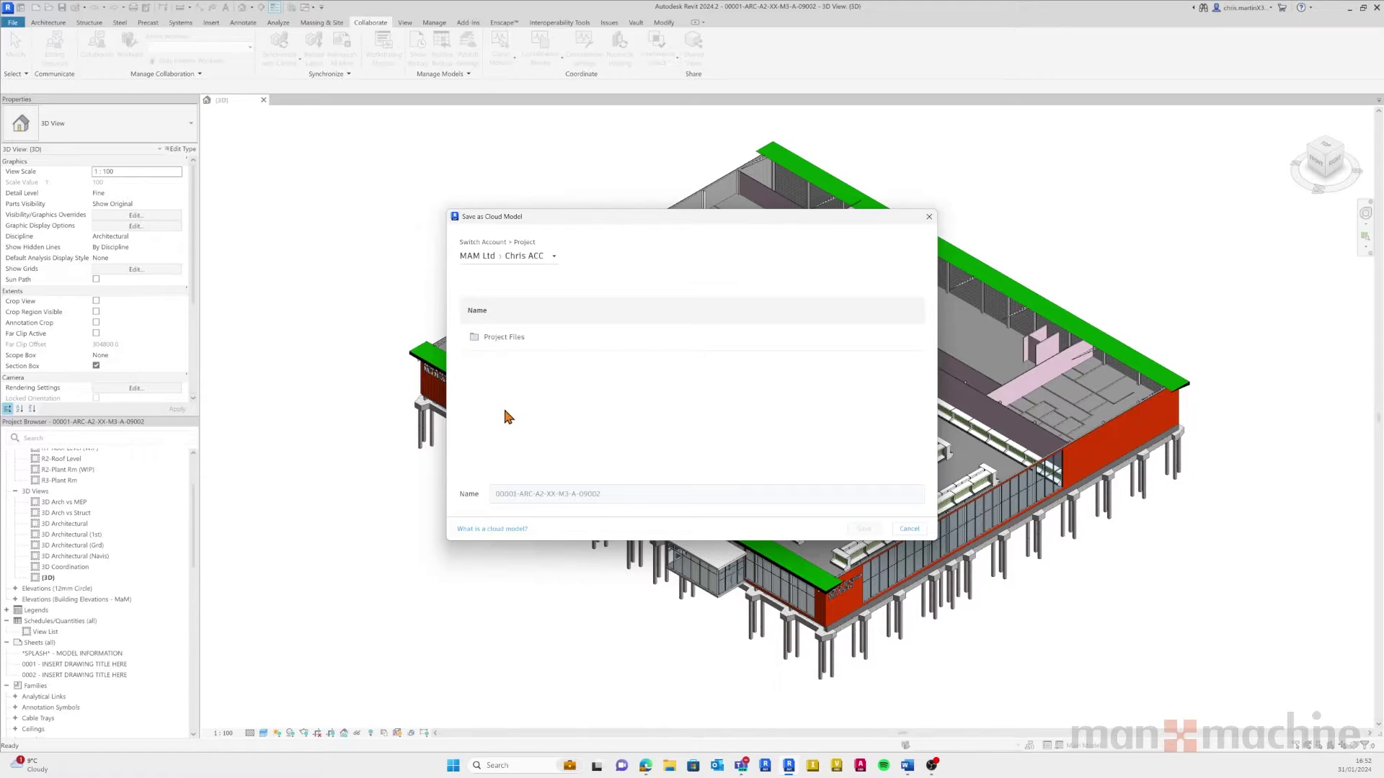
- Save the model into the Project Files > 002.WIP > 002.ARCHITECT folder
{"action": "left_click", "coordinate": [498, 342]}
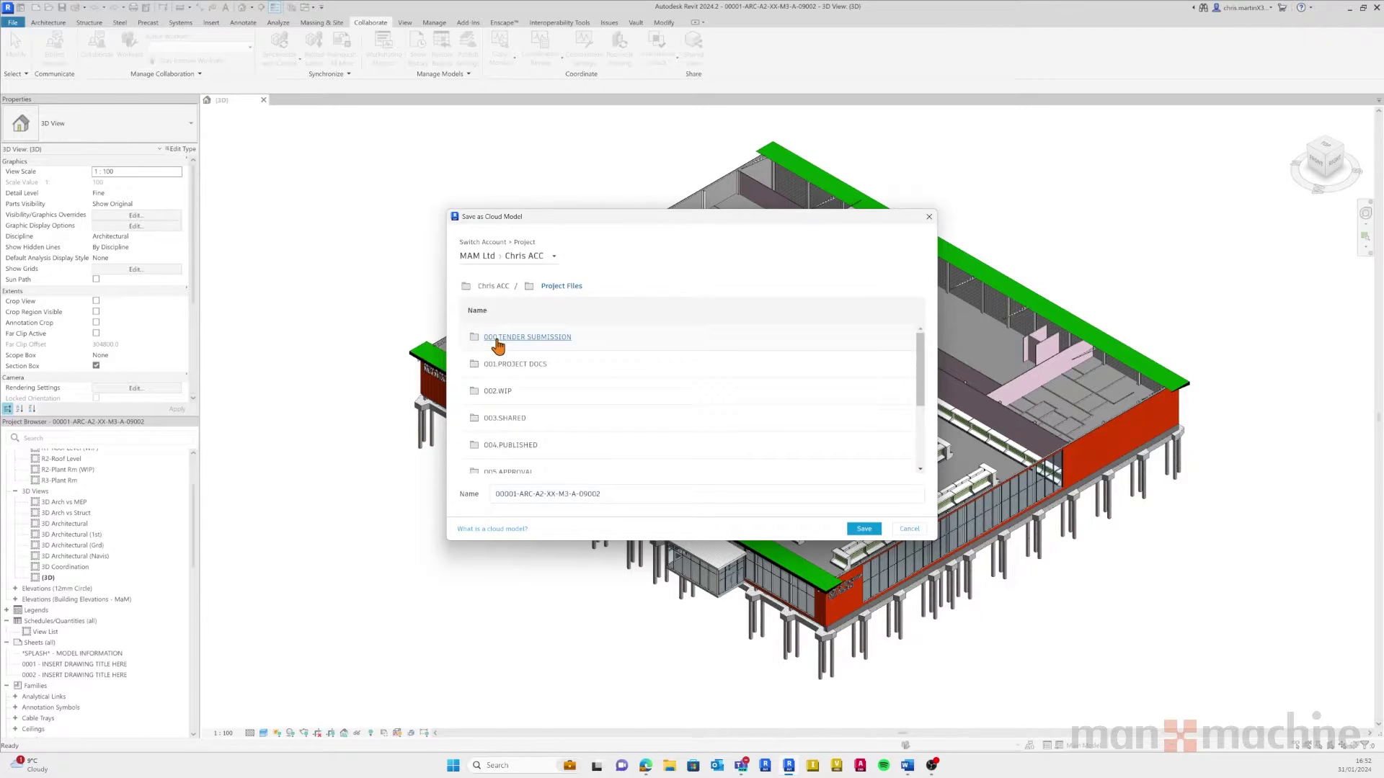
{"action": "left_click", "coordinate": [502, 391]}
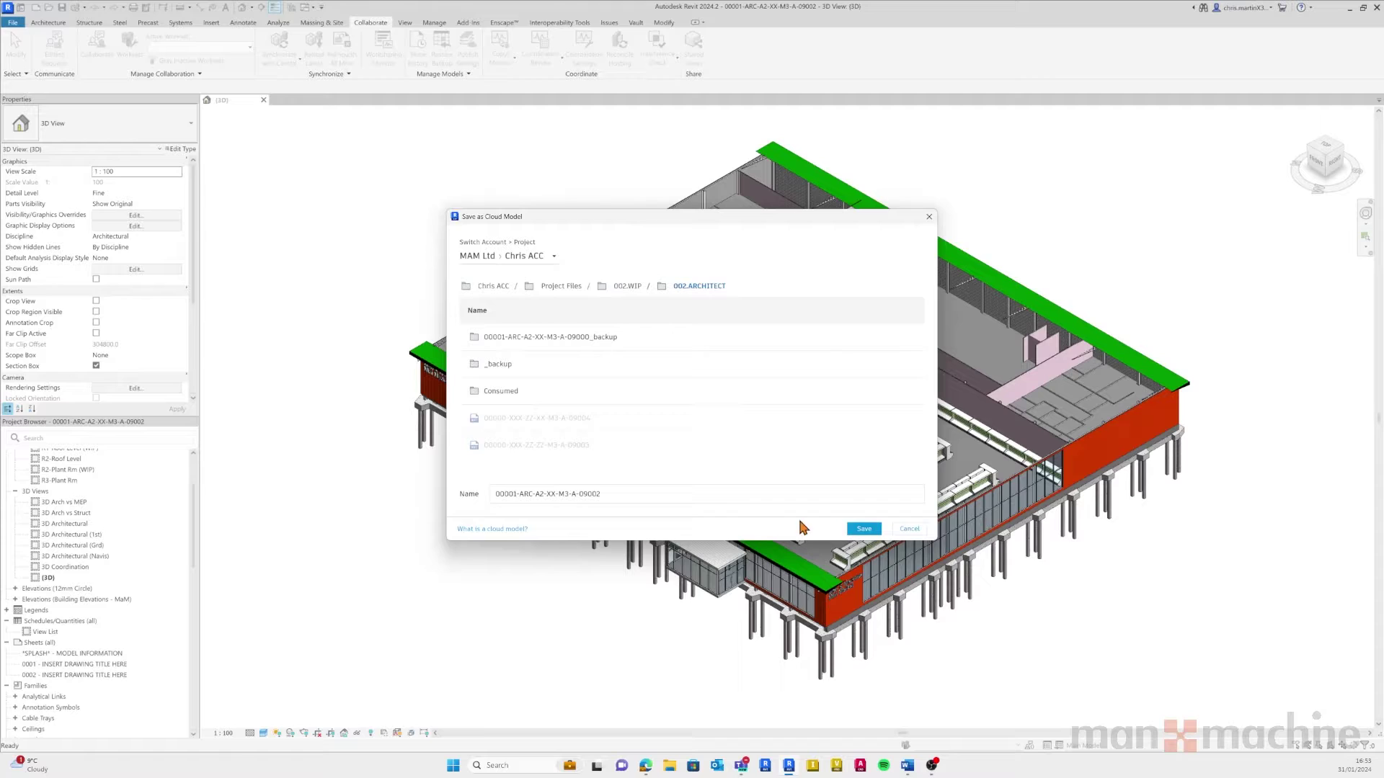
{"action": "left_click", "coordinate": [863, 529]}
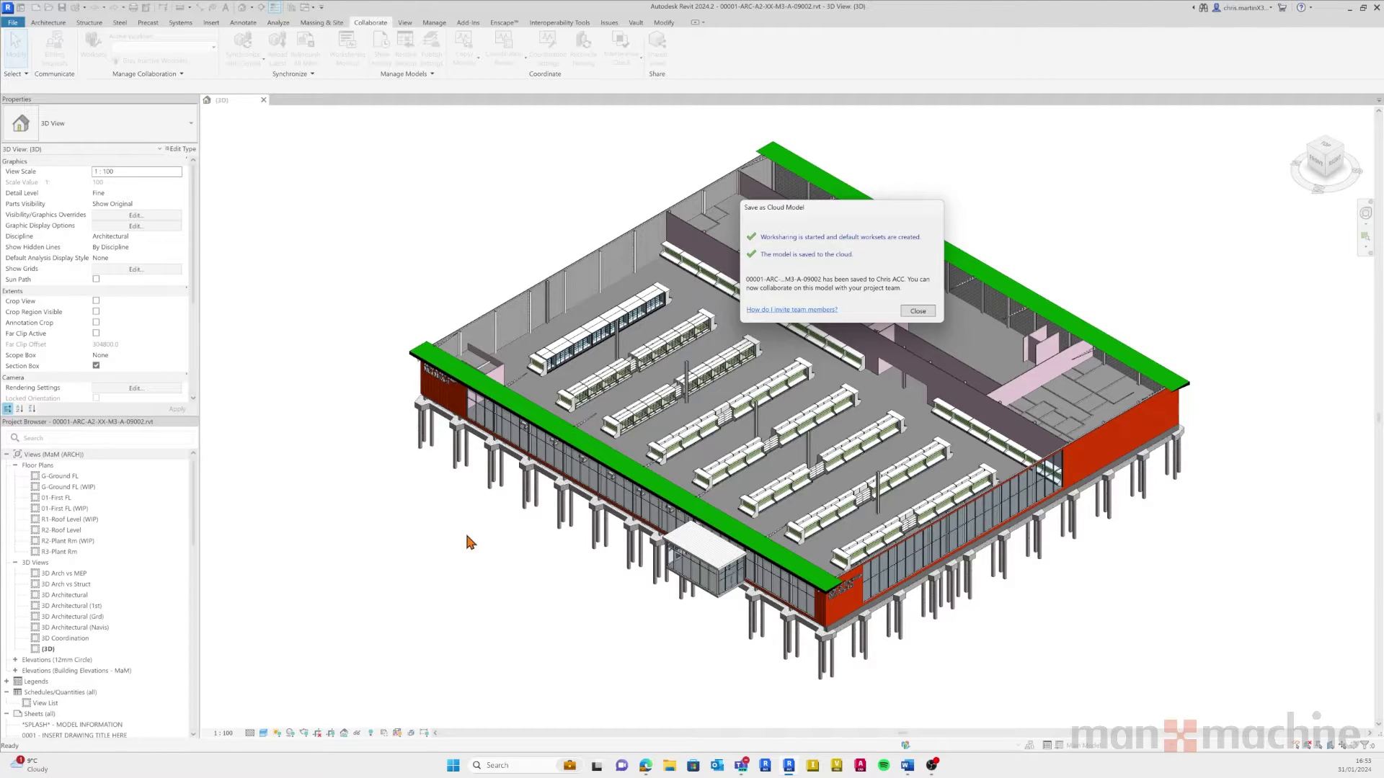
- Dismiss the save notice, accept all three worksharing conditions and enable worksharing
{"action": "left_click", "coordinate": [917, 312]}
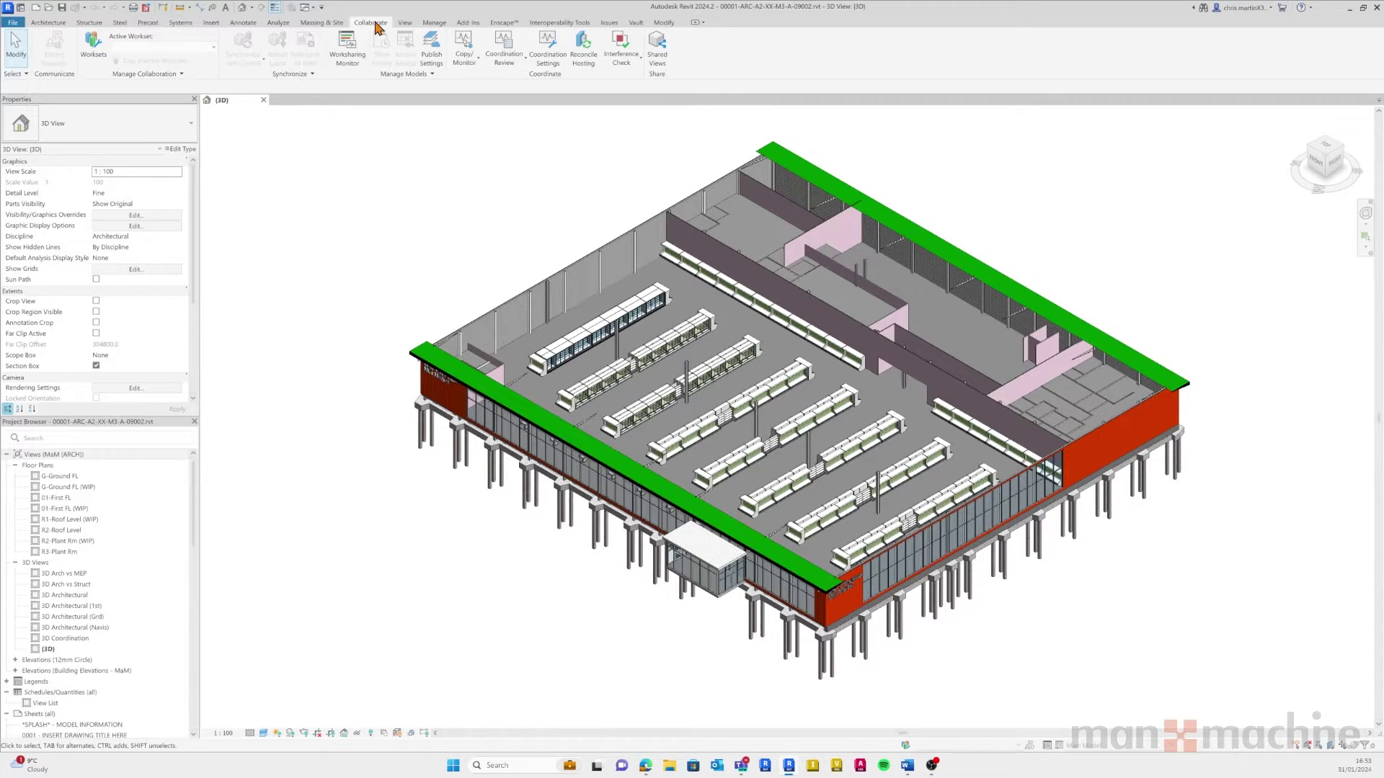
{"action": "left_click", "coordinate": [93, 60]}
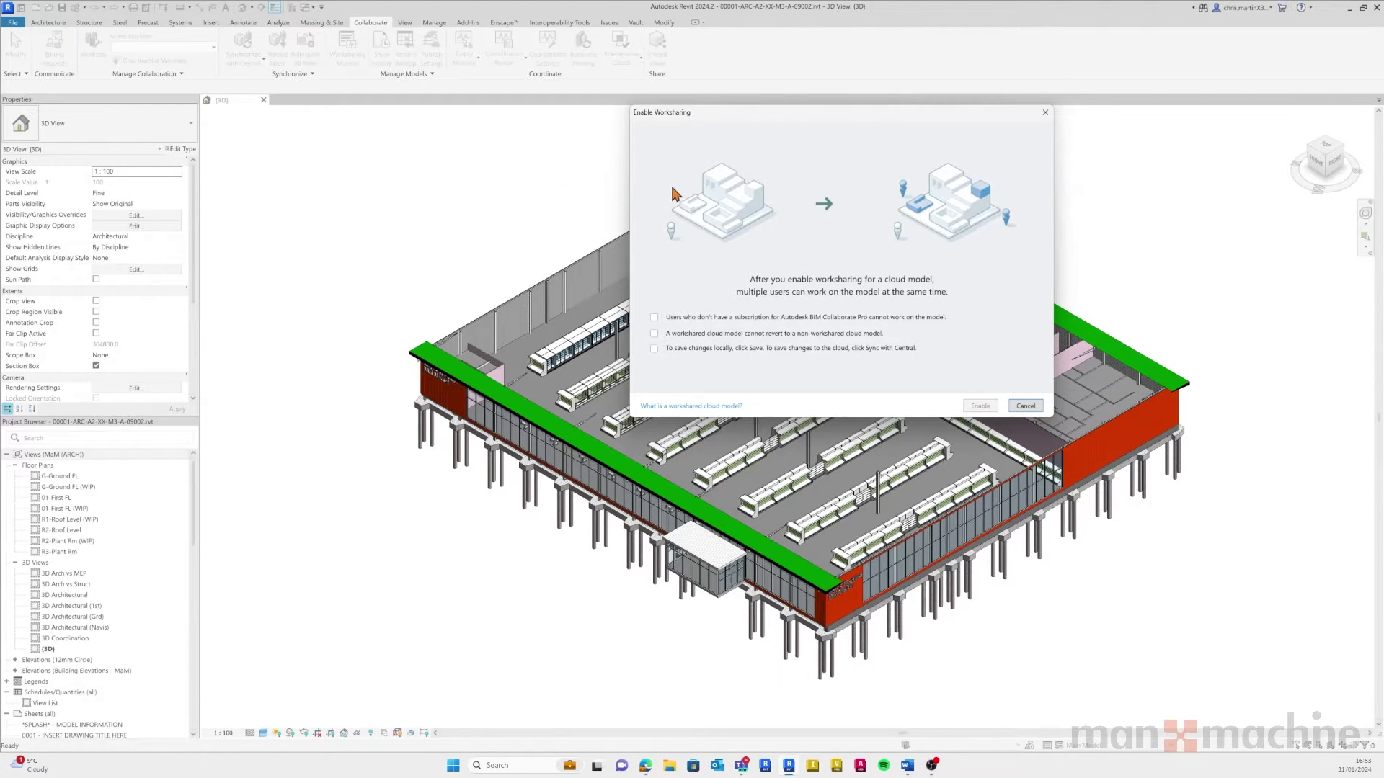
{"action": "left_click", "coordinate": [653, 317]}
{"action": "left_click", "coordinate": [653, 334]}
{"action": "left_click", "coordinate": [653, 348]}
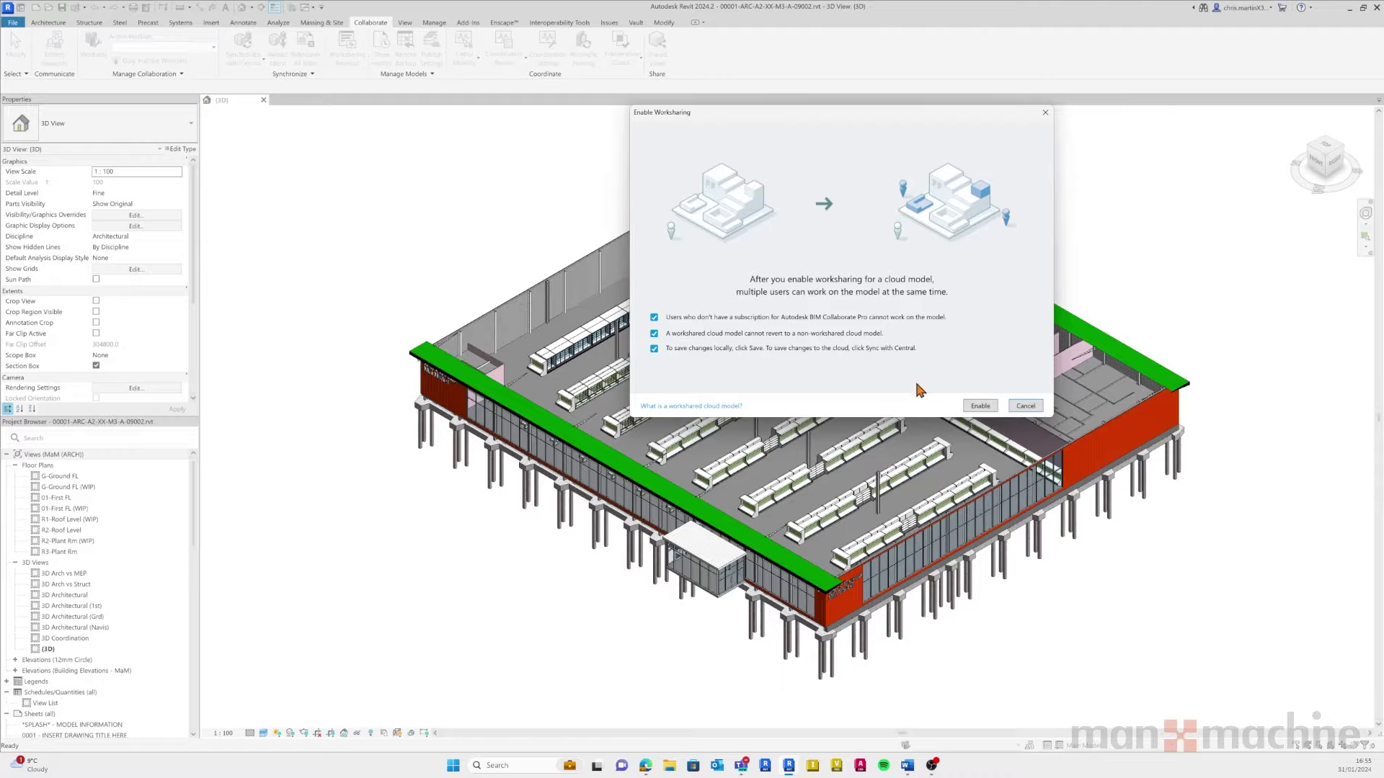
{"action": "left_click", "coordinate": [979, 409]}
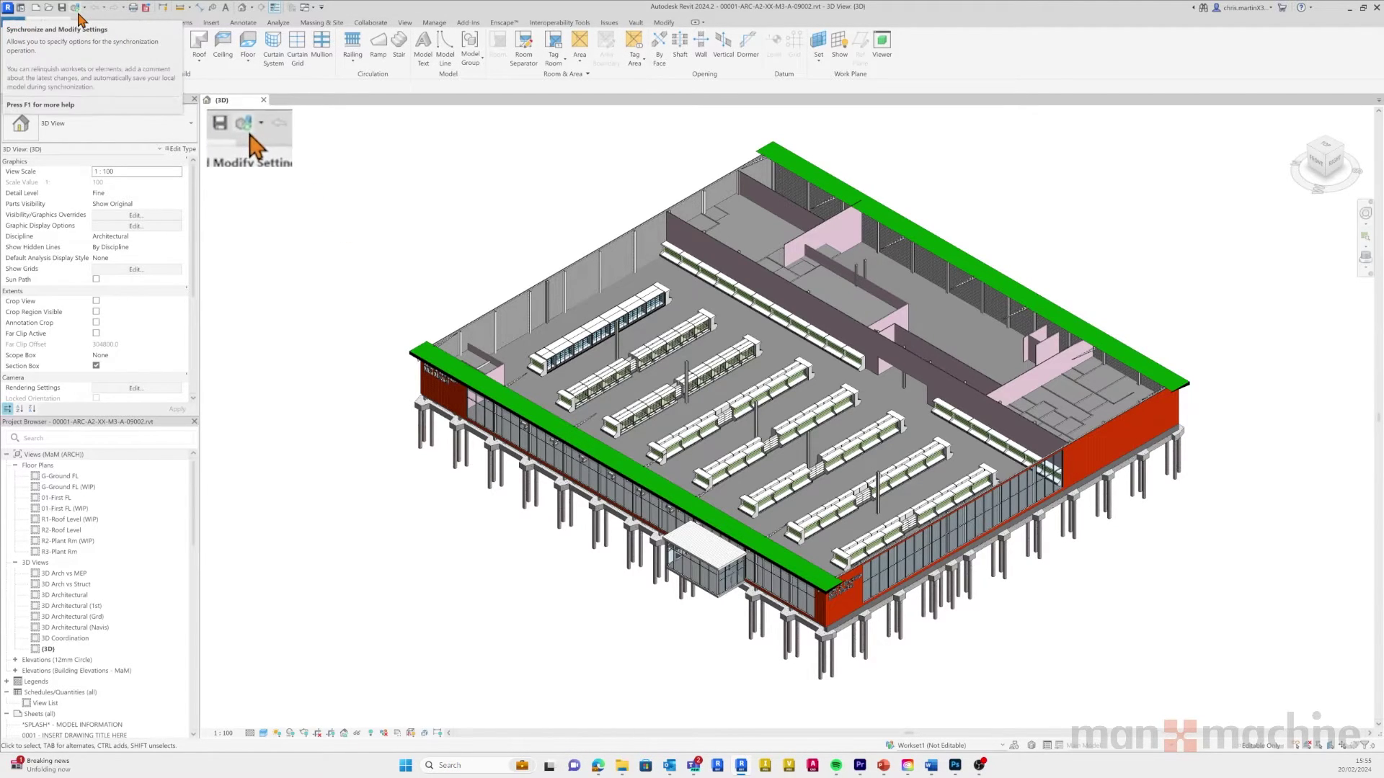
- Synchronize with the central cloud model, then reopen the status-bar sync options
{"action": "left_click", "coordinate": [79, 17]}
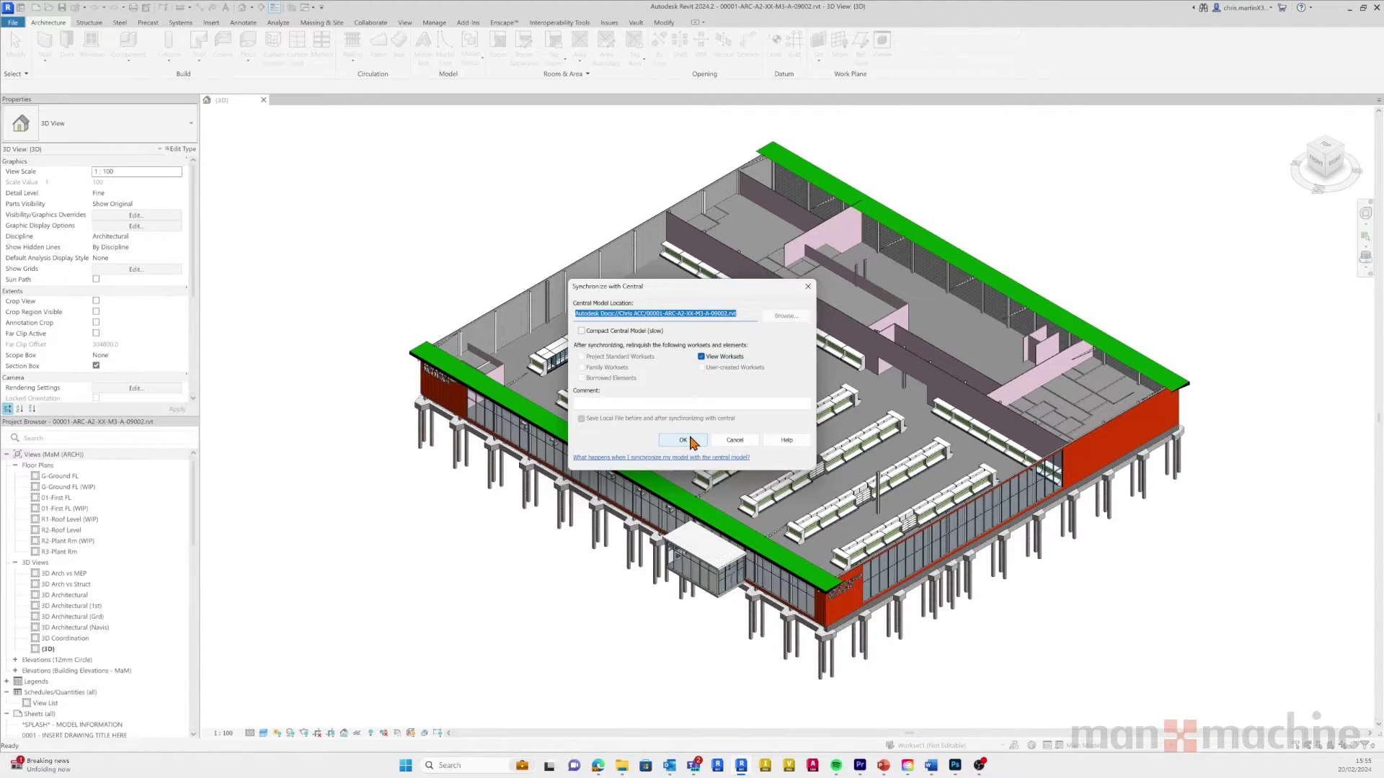
{"action": "left_click", "coordinate": [691, 441]}
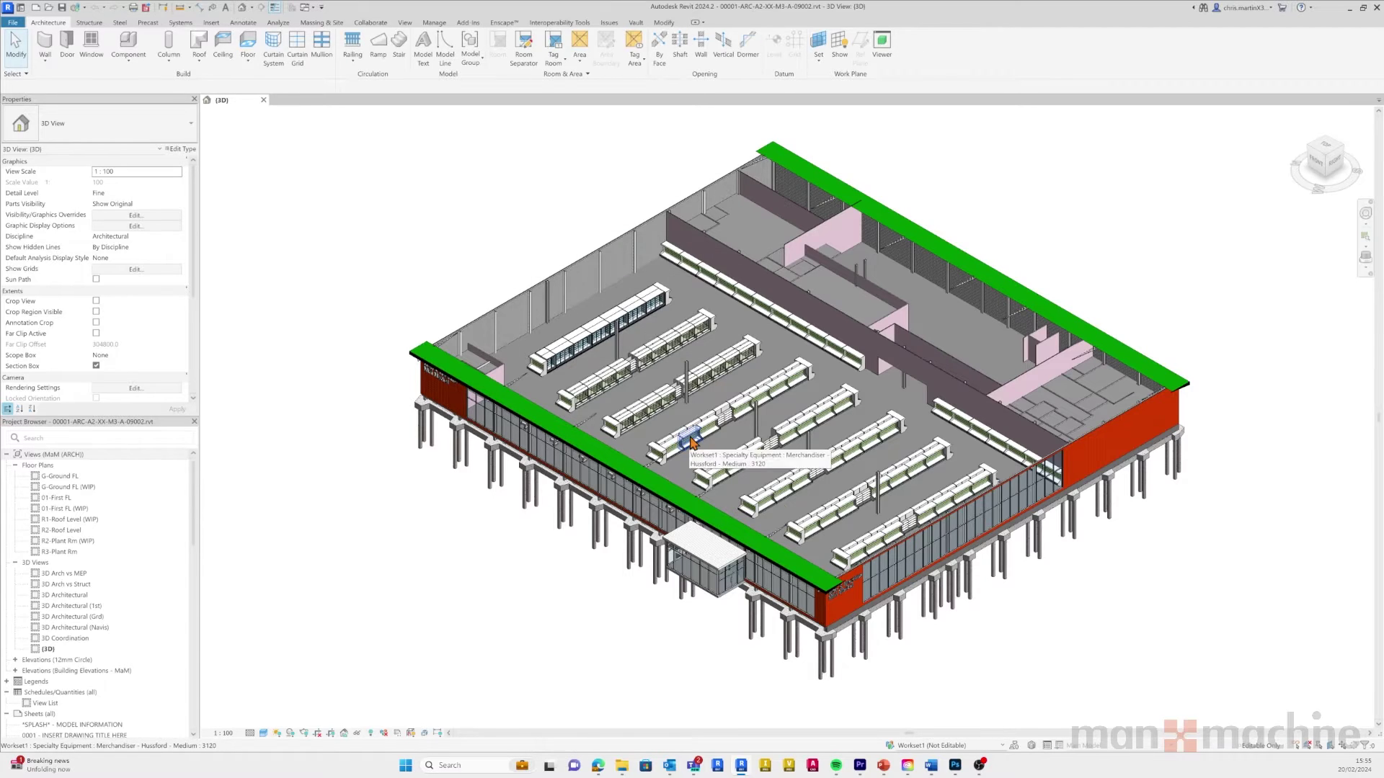
{"action": "mouse_move", "coordinate": [1028, 746]}
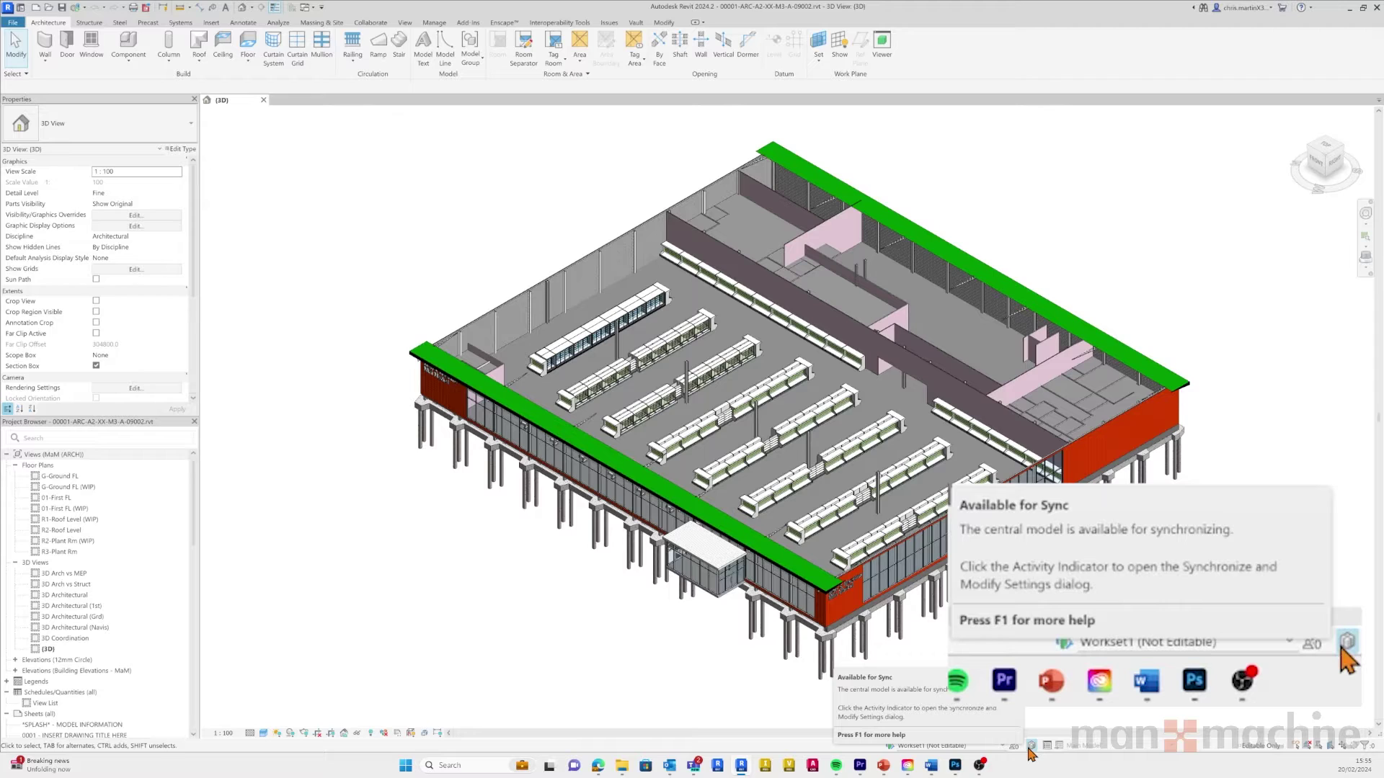
{"action": "left_click", "coordinate": [1029, 748]}
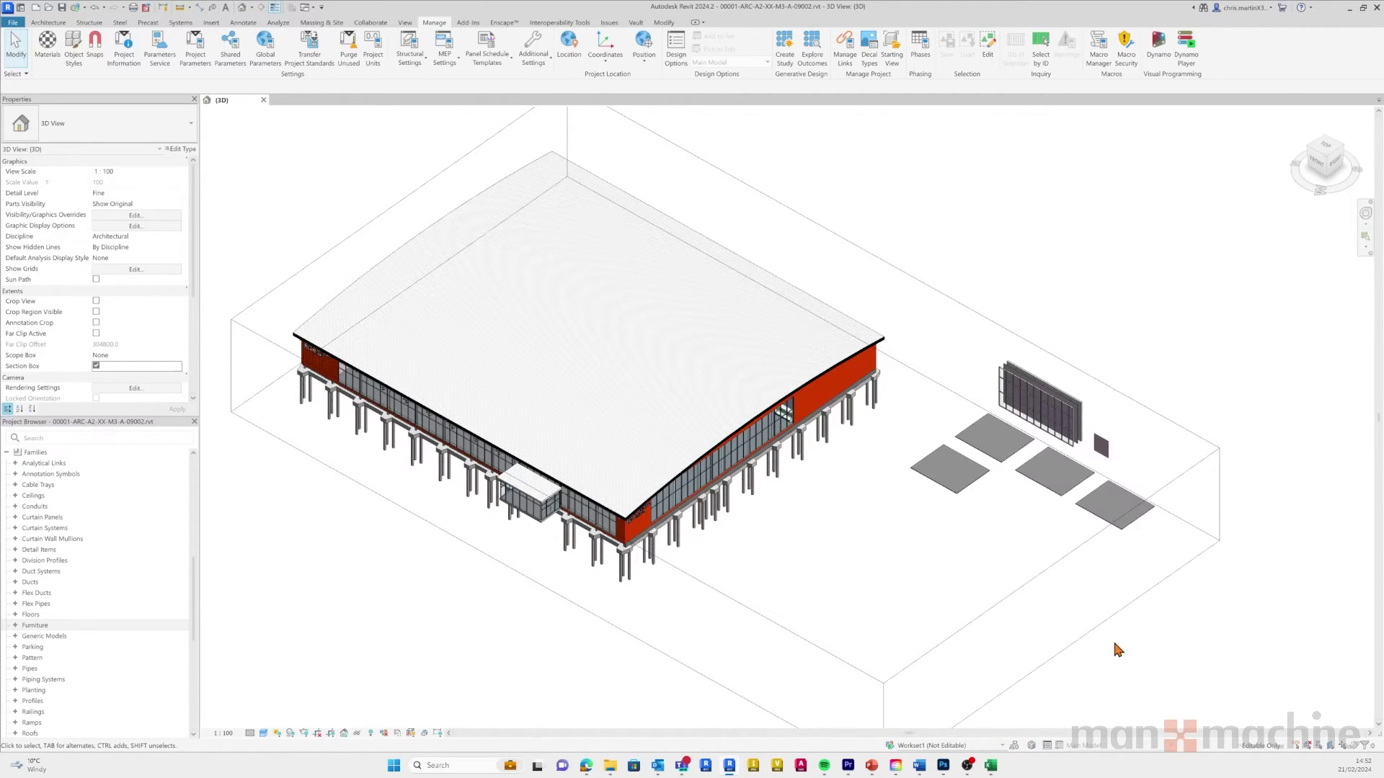
- Reload Latest from the central model using the Collaborate tab
{"action": "left_click", "coordinate": [370, 23]}
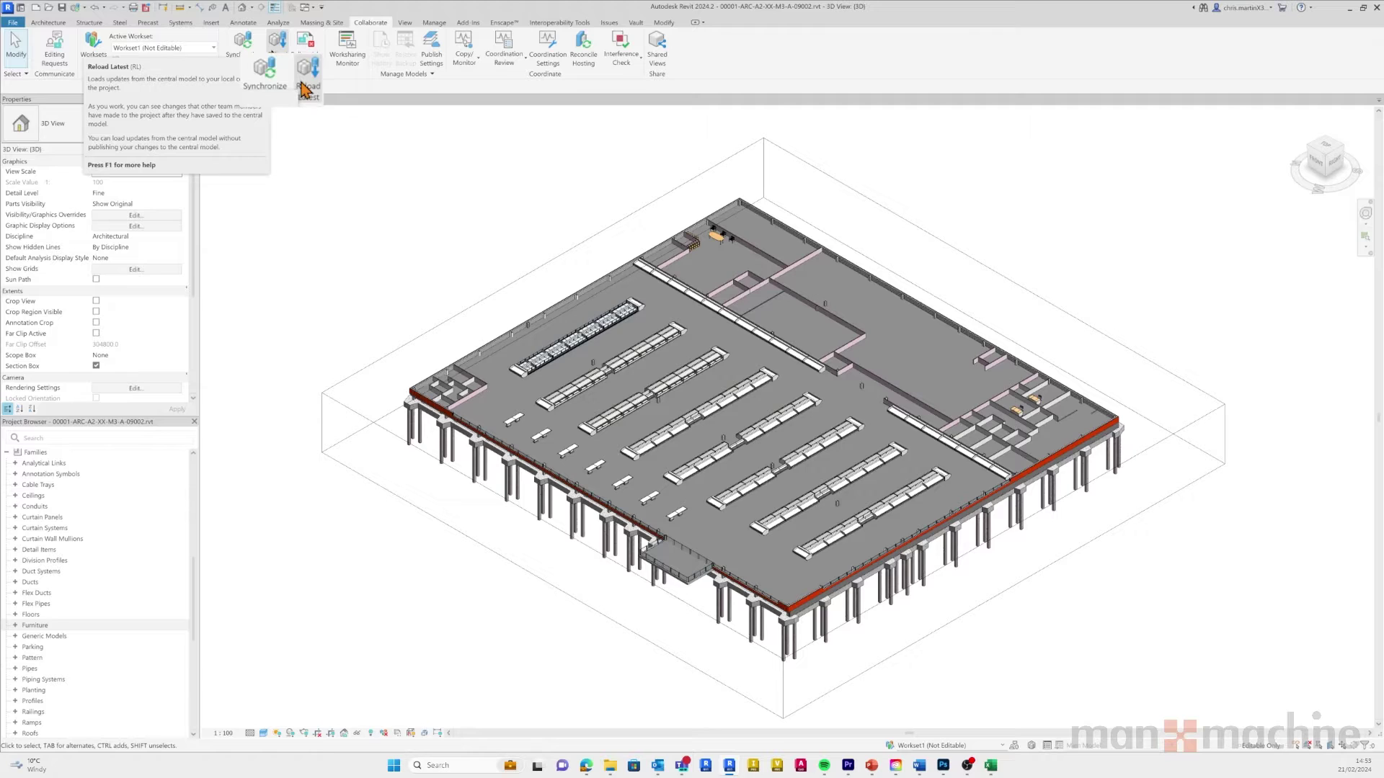
{"action": "left_click", "coordinate": [279, 60]}
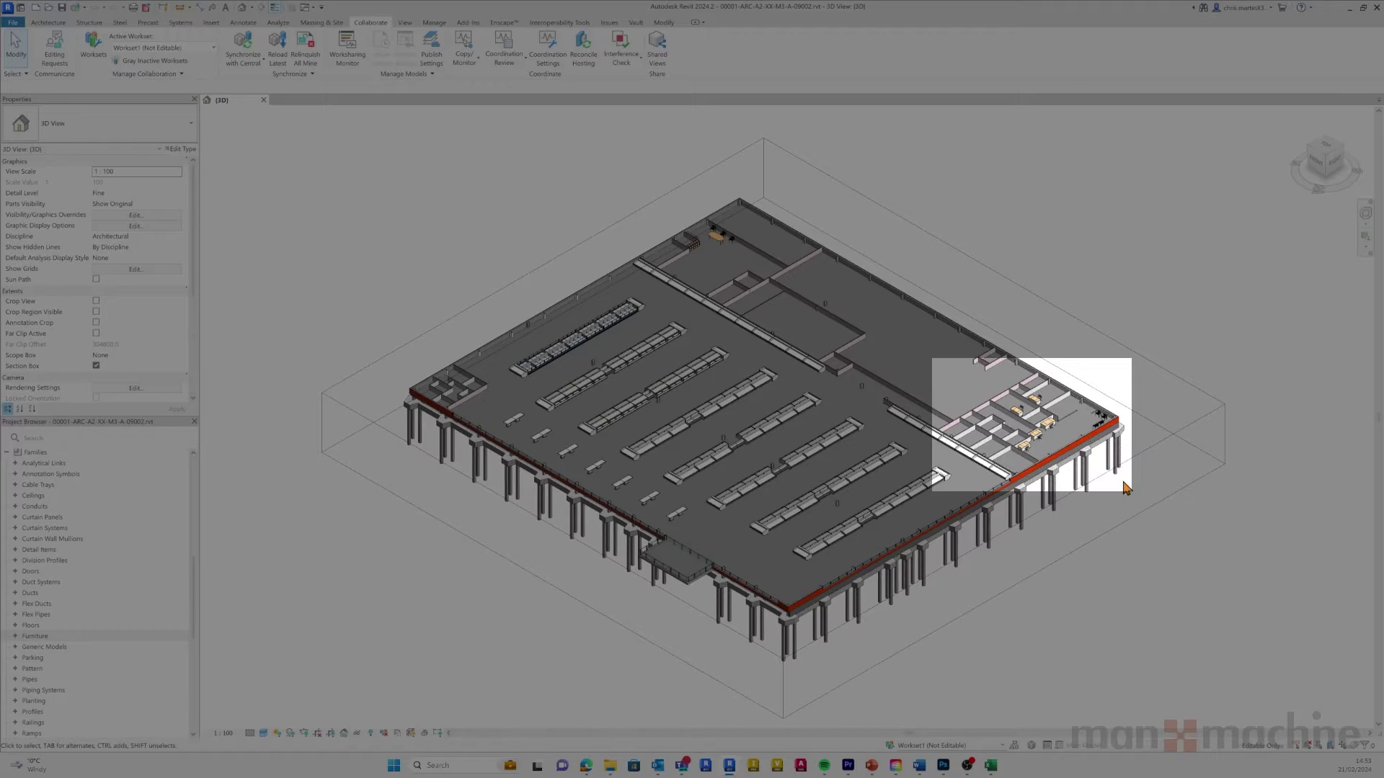
{"action": "scroll", "coordinate": [1128, 479], "scroll_direction": "up", "scroll_amount": 2}
{"action": "scroll", "coordinate": [1087, 432], "scroll_direction": "up", "scroll_amount": 4}
{"action": "scroll", "coordinate": [1087, 433], "scroll_direction": "up", "scroll_amount": 1}
{"action": "scroll", "coordinate": [1087, 433], "scroll_direction": "up", "scroll_amount": 1}
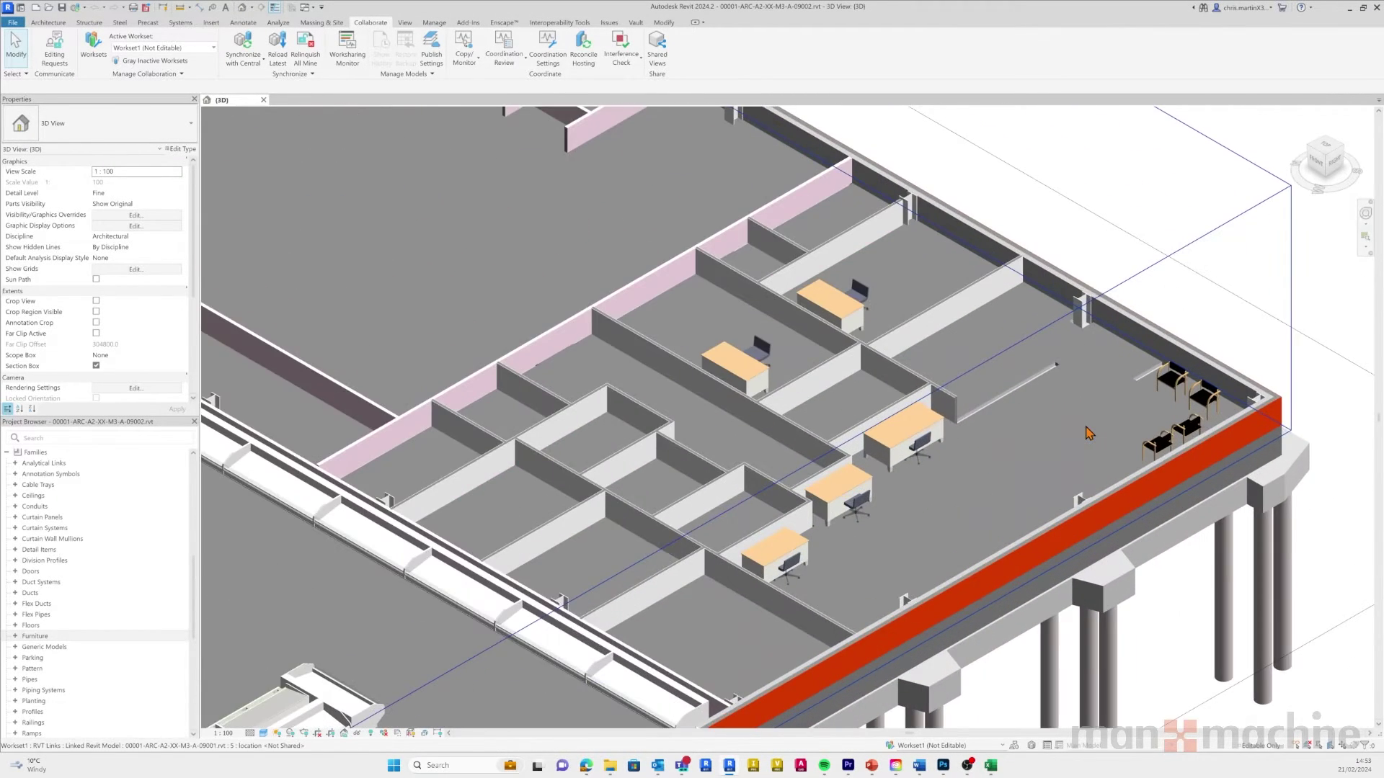
{"action": "scroll", "coordinate": [1087, 432], "scroll_direction": "up", "scroll_amount": 1}
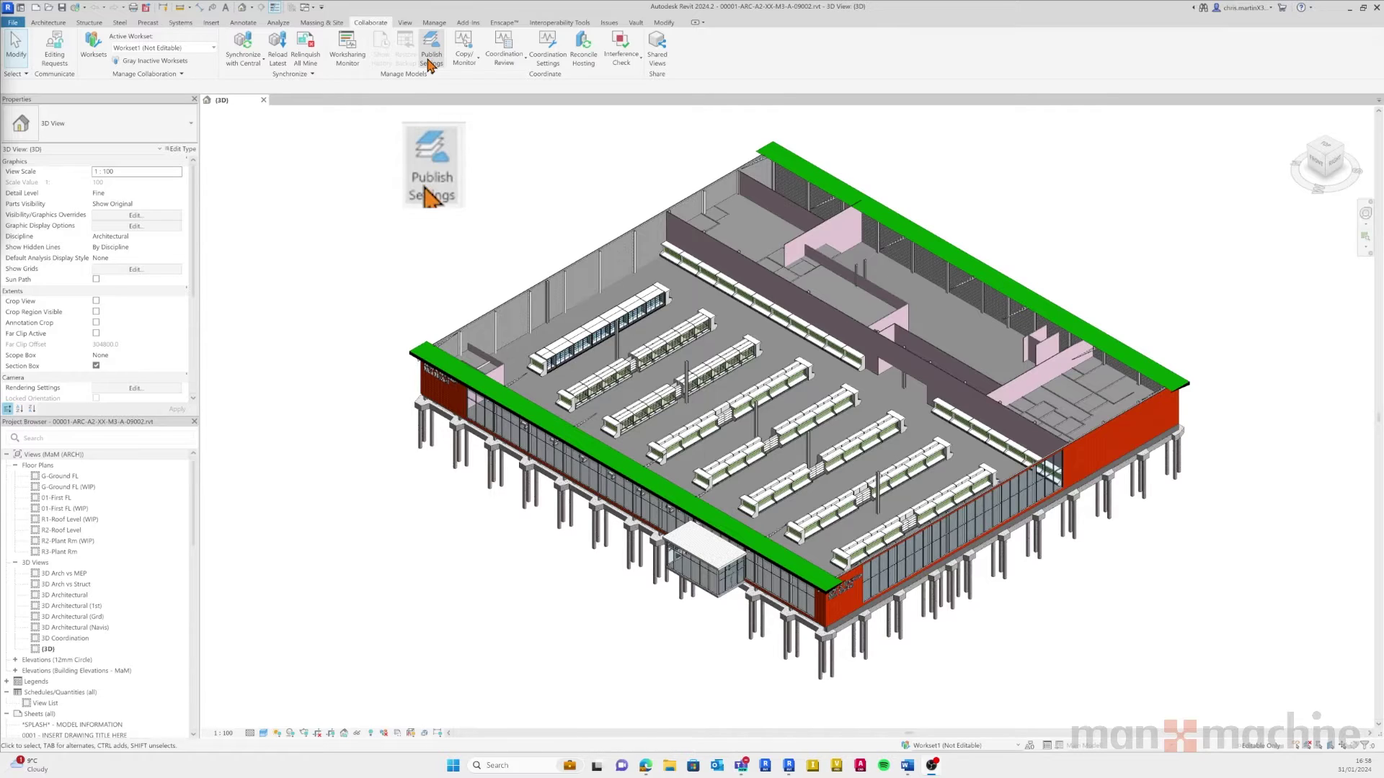
- List all views, tick 01-First FL and G-Ground FL, and save the publish settings
{"action": "left_click", "coordinate": [429, 60]}
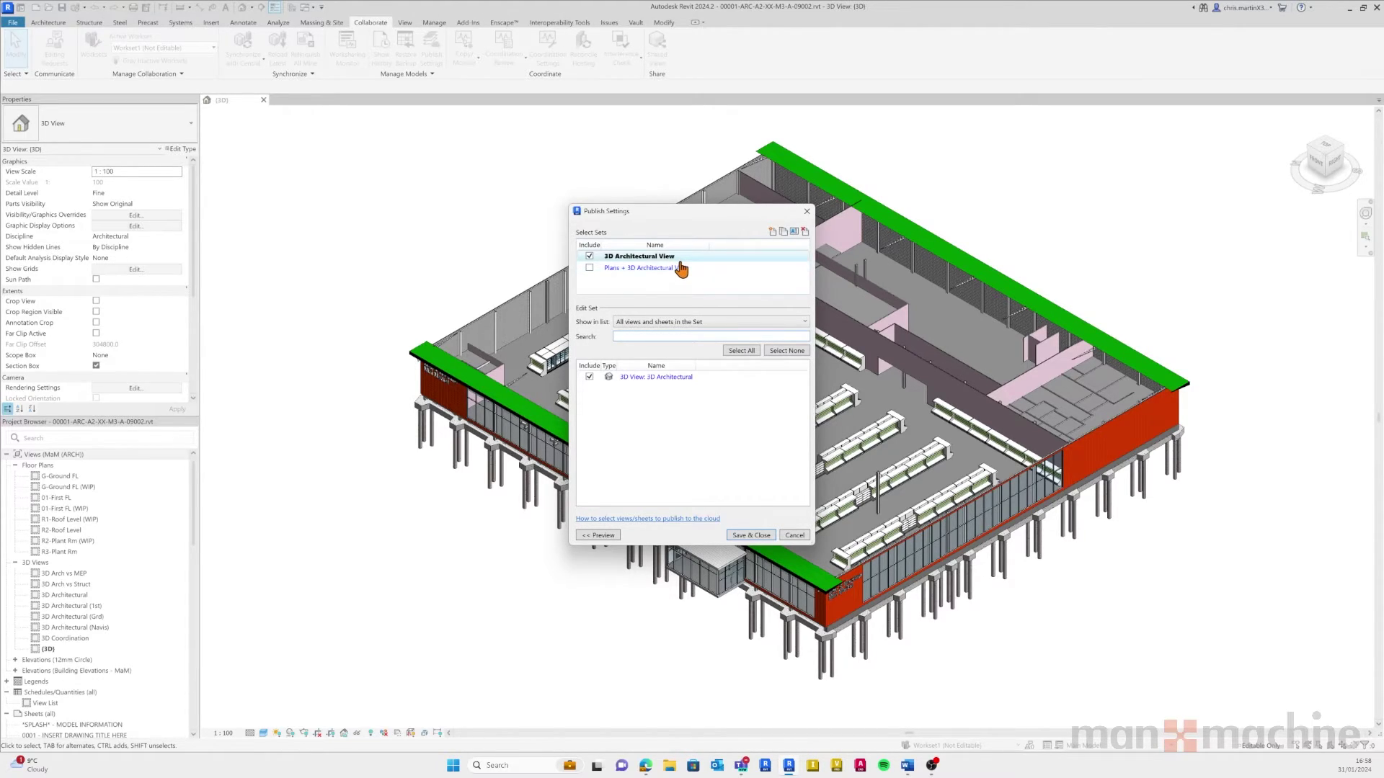
{"action": "left_click", "coordinate": [705, 322]}
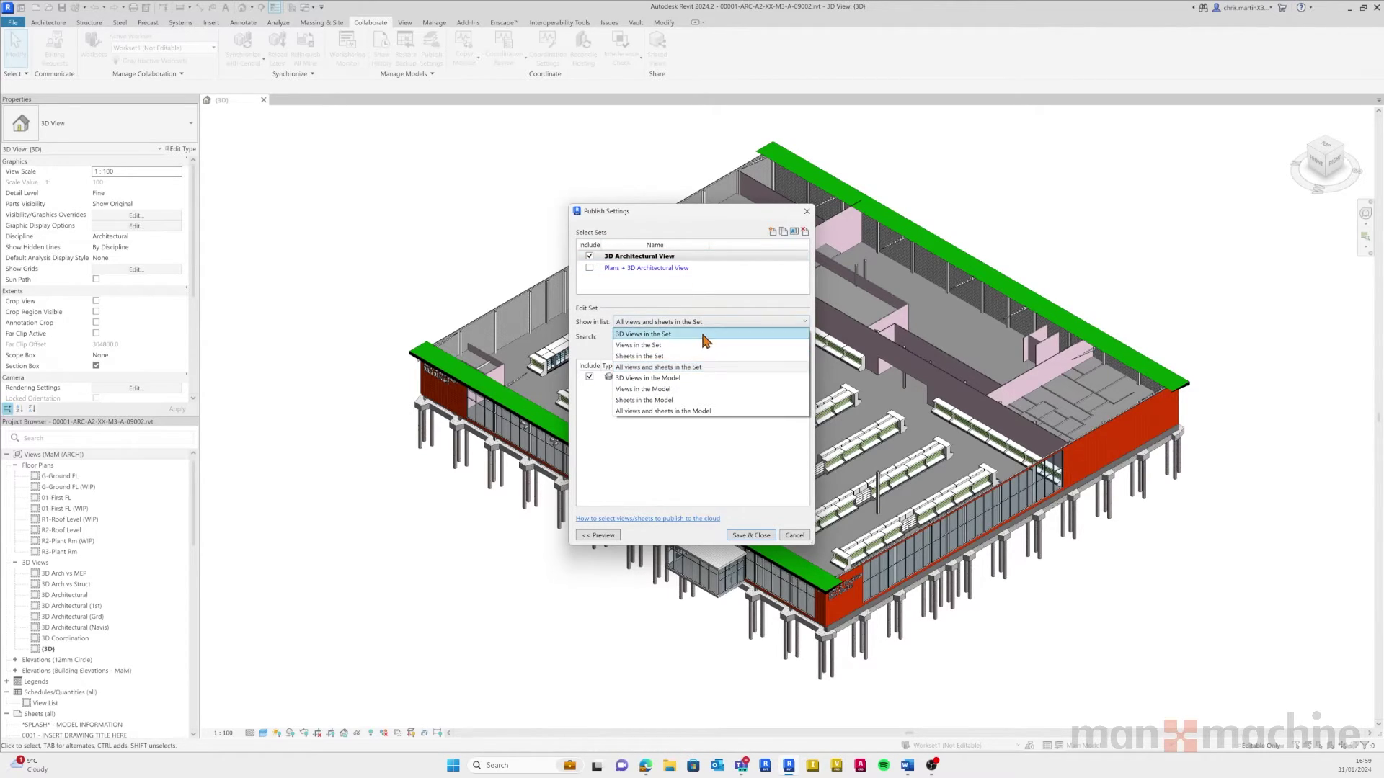
{"action": "left_click", "coordinate": [681, 411]}
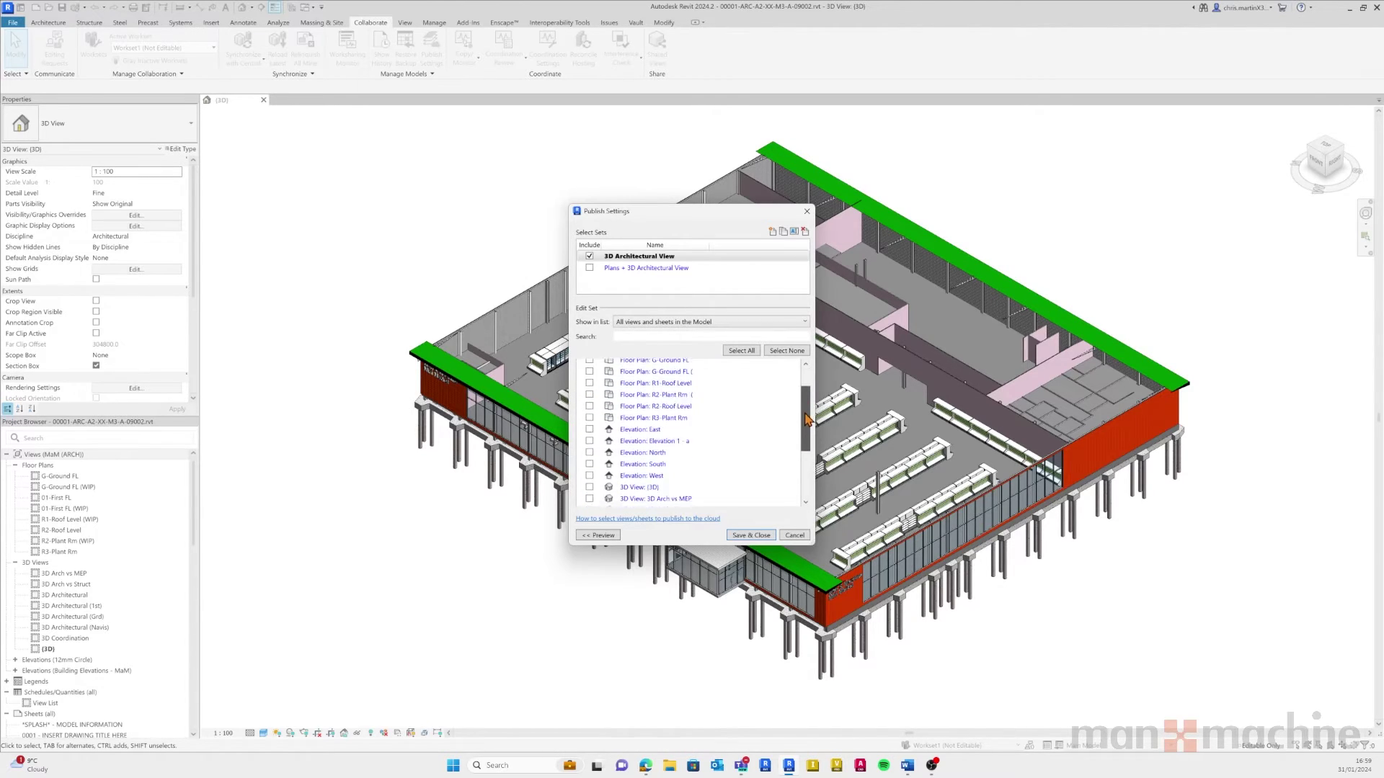
{"action": "left_click_drag", "start_coordinate": [808, 402], "coordinate": [806, 477]}
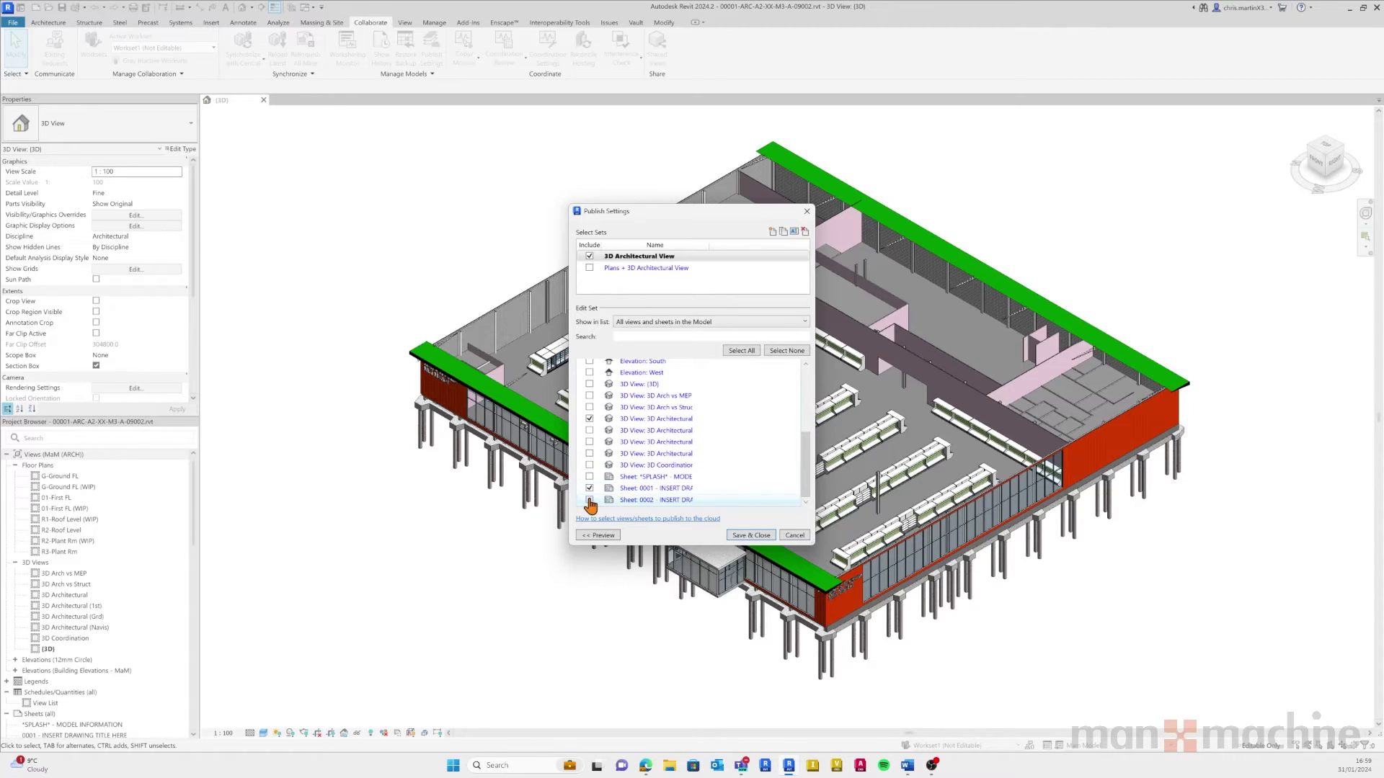
{"action": "scroll", "coordinate": [692, 463], "scroll_direction": "up", "scroll_amount": 5}
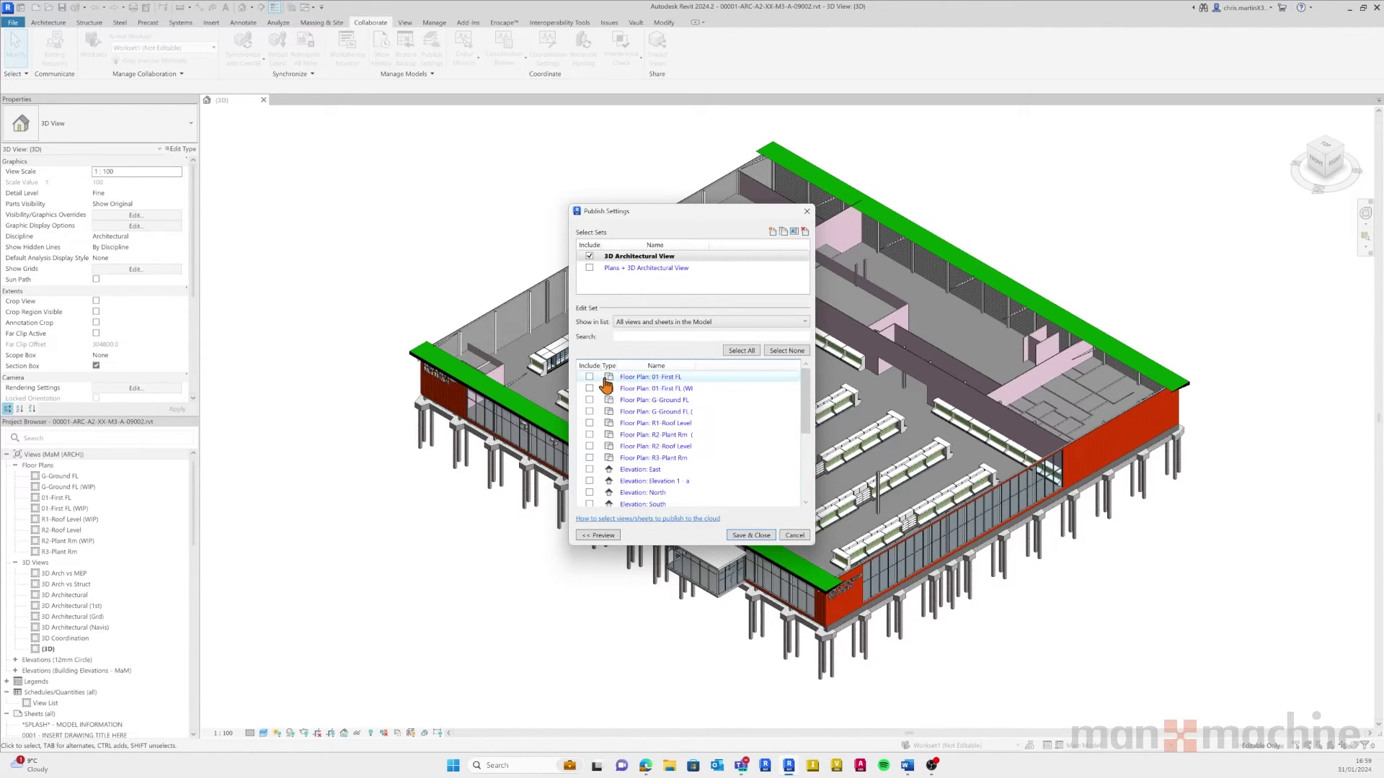
{"action": "left_click", "coordinate": [589, 377]}
{"action": "left_click", "coordinate": [589, 401]}
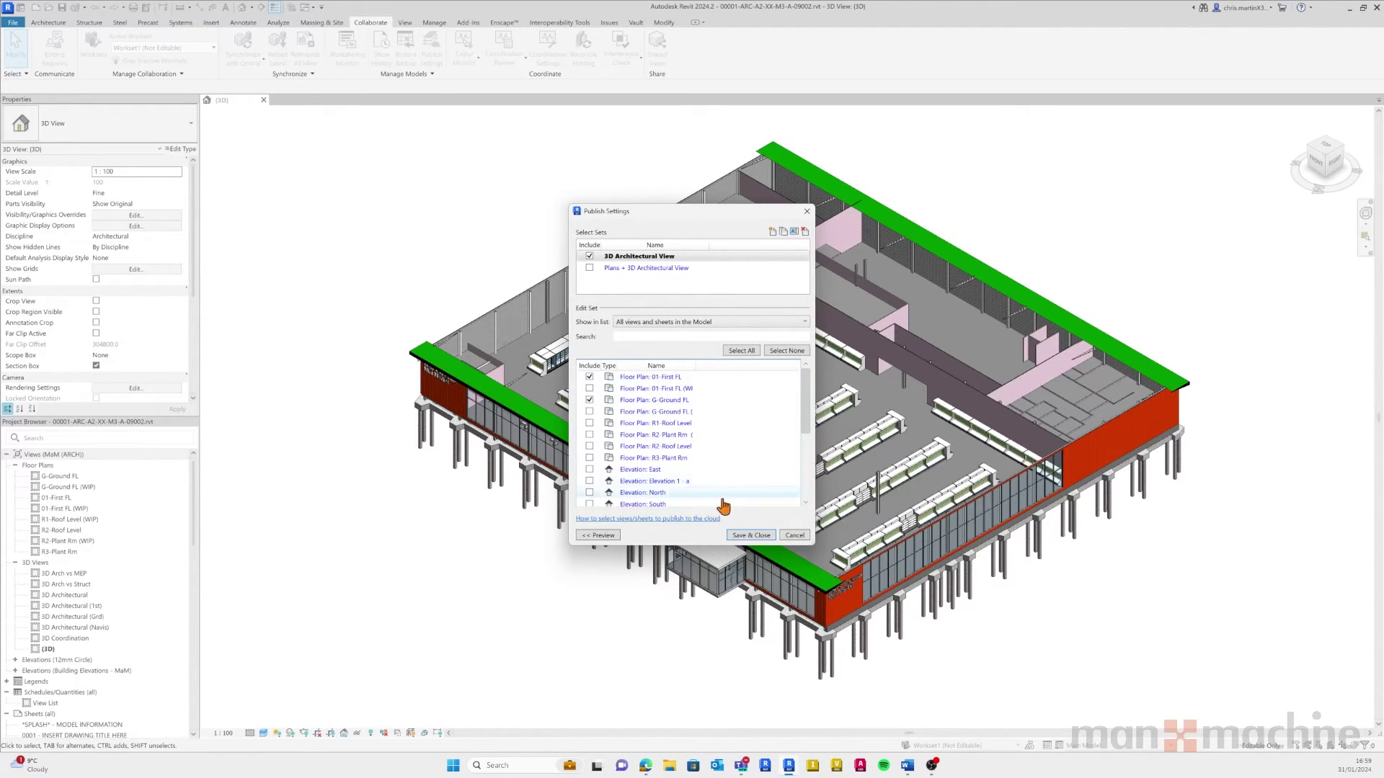
{"action": "left_click", "coordinate": [735, 537]}
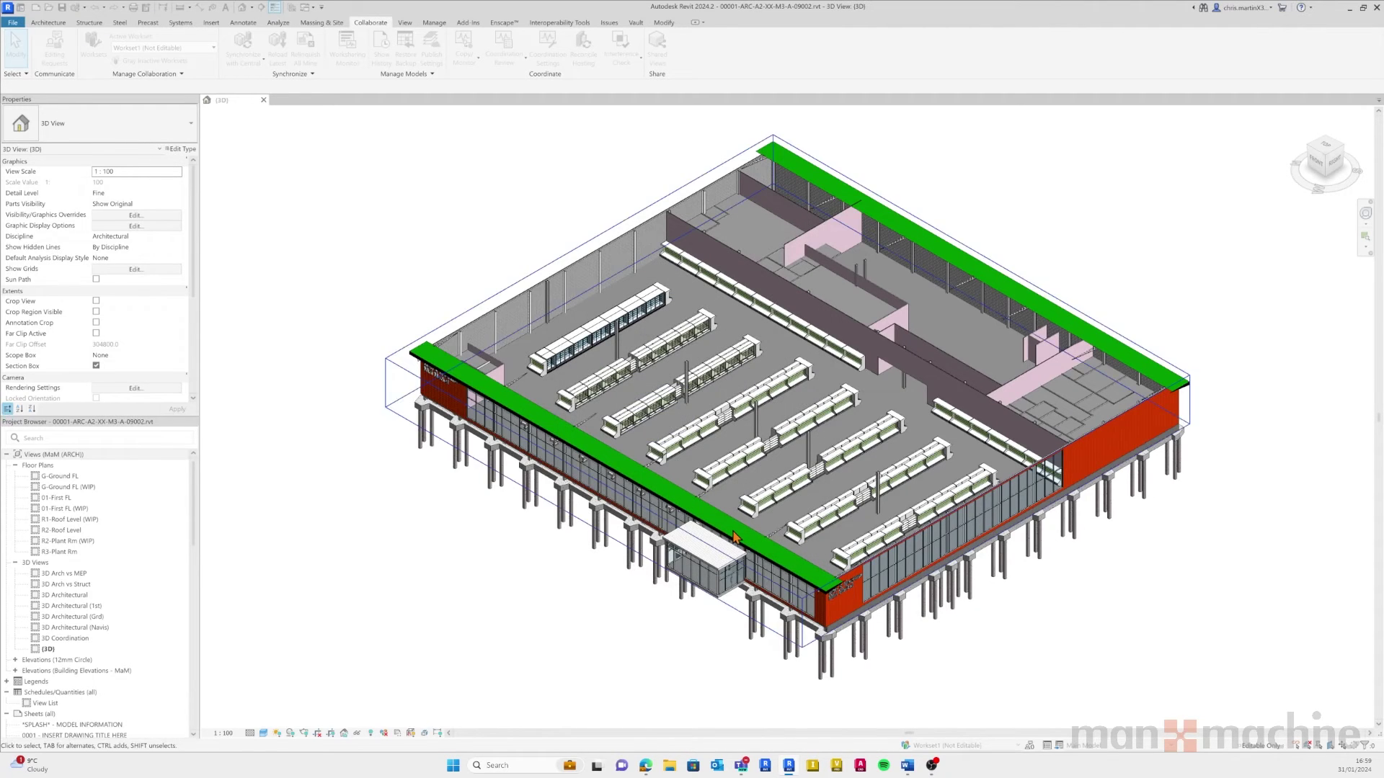
- From the Revit home screen, browse to Chris ACC's 002.WIP > 002.ARCHITECT folder
{"action": "left_click", "coordinate": [23, 13]}
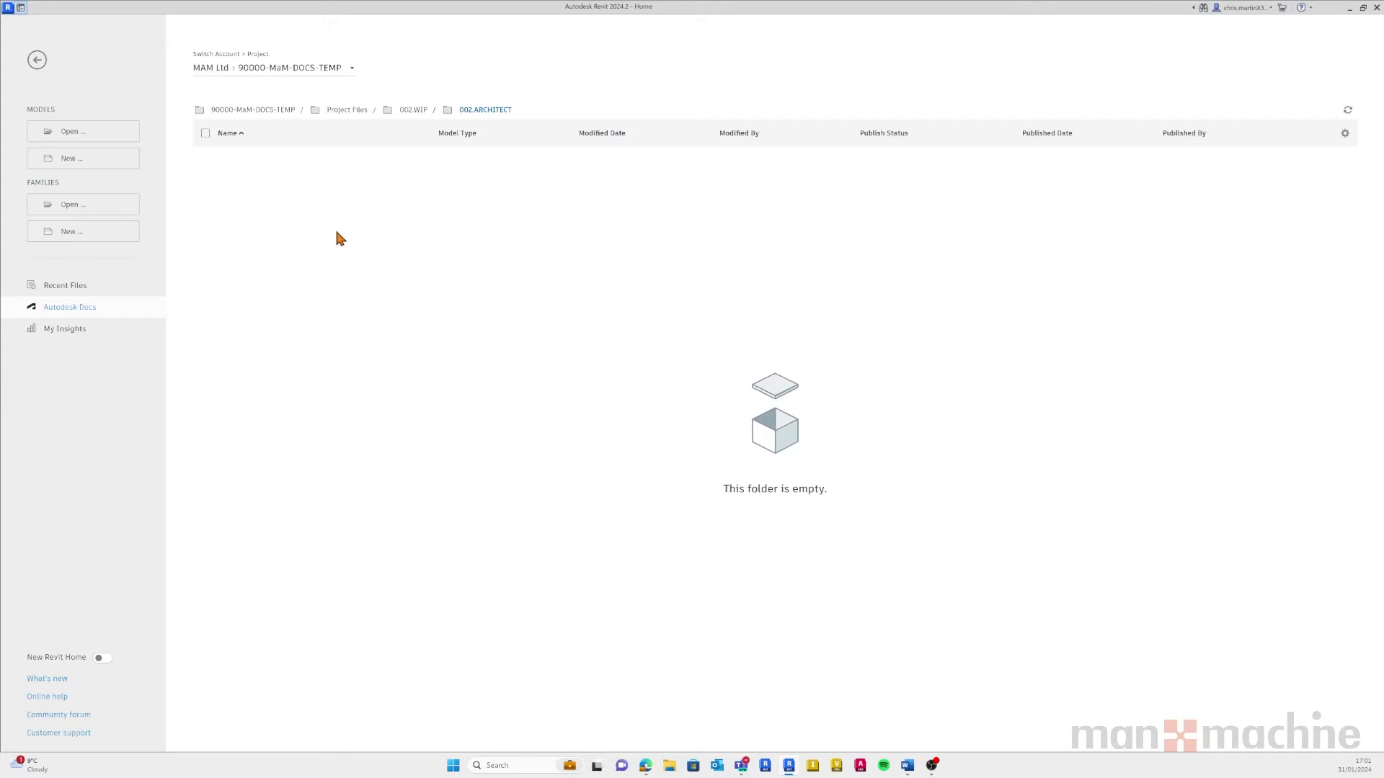
{"action": "left_click", "coordinate": [320, 79]}
{"action": "left_click", "coordinate": [300, 321]}
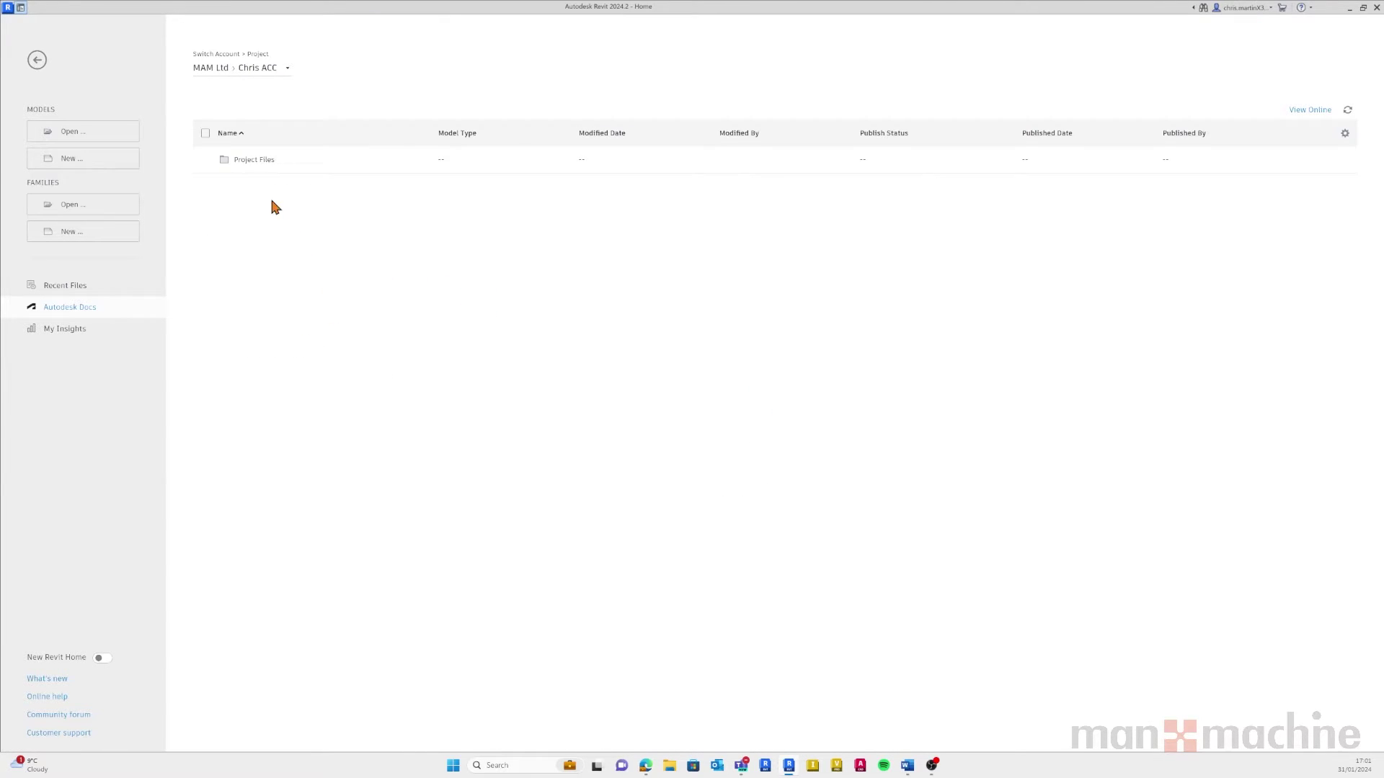
{"action": "left_click", "coordinate": [256, 161]}
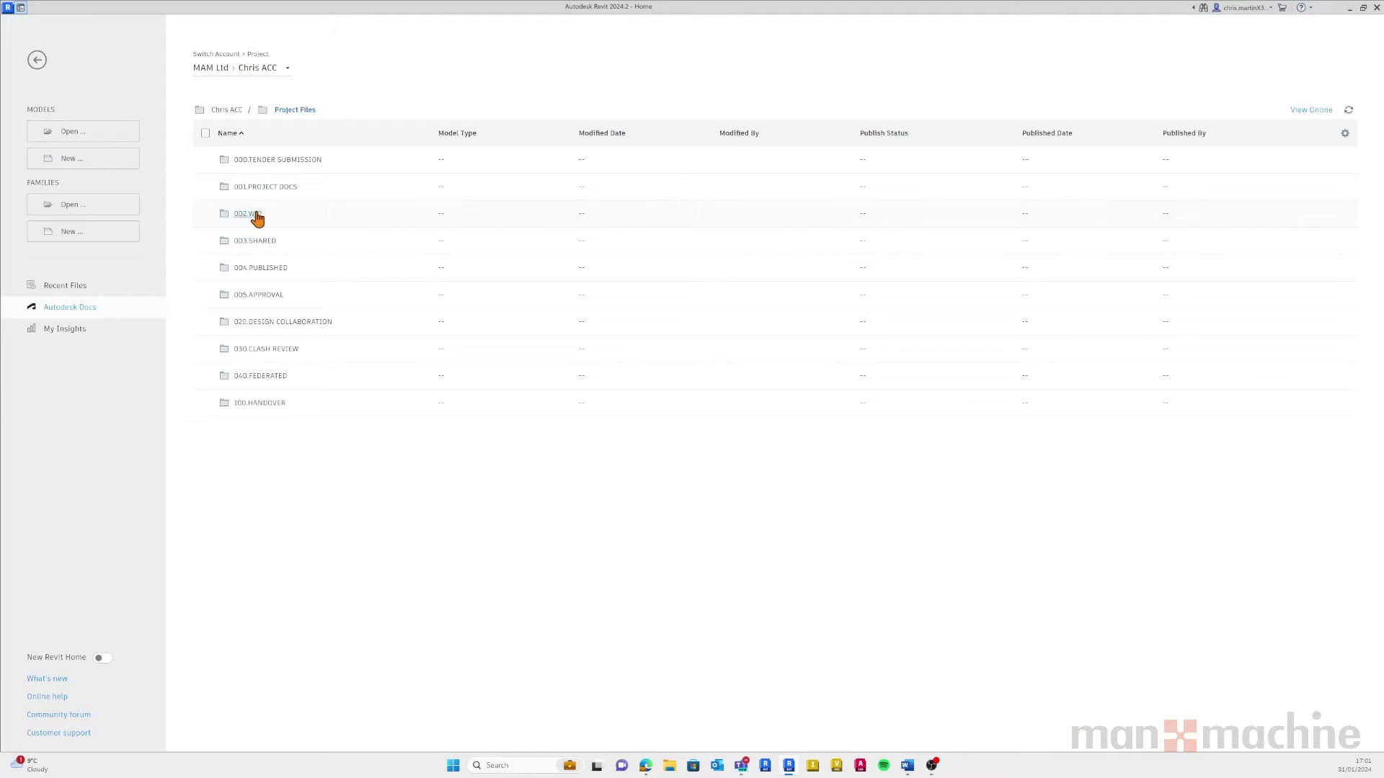
{"action": "left_click", "coordinate": [258, 216]}
{"action": "left_click", "coordinate": [264, 191]}
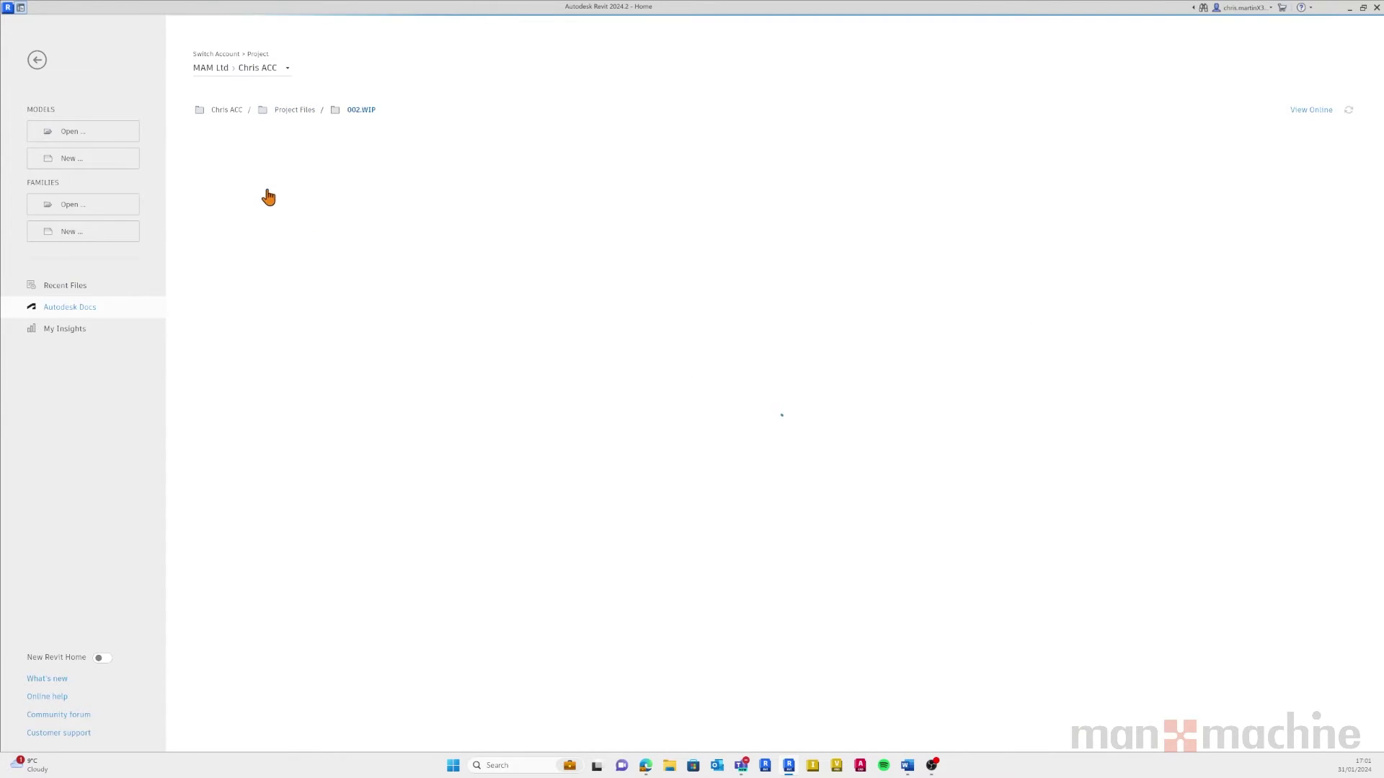
- Publish the latest version of model 00001-ARC-A2-XX-M3-A-09002
{"action": "left_click", "coordinate": [1345, 295]}
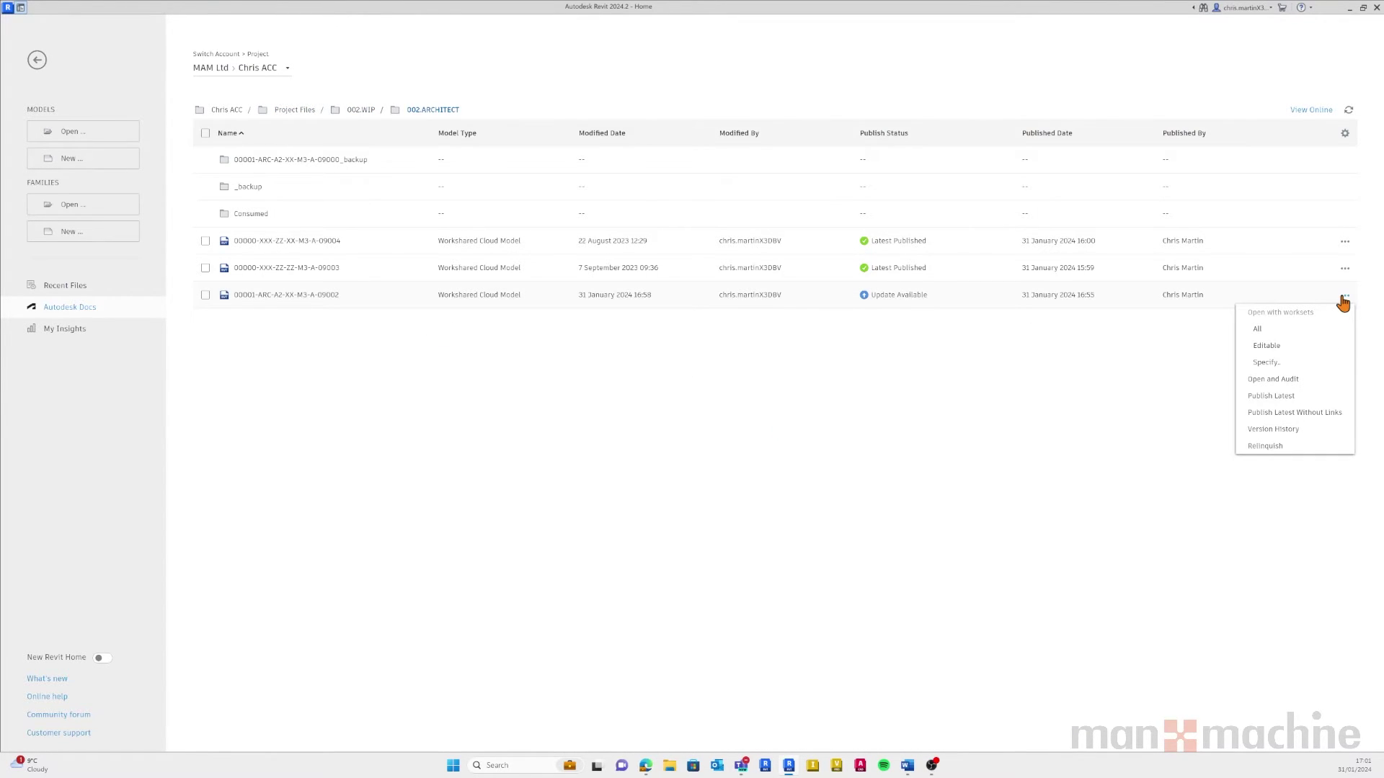
{"action": "left_click", "coordinate": [1271, 398]}
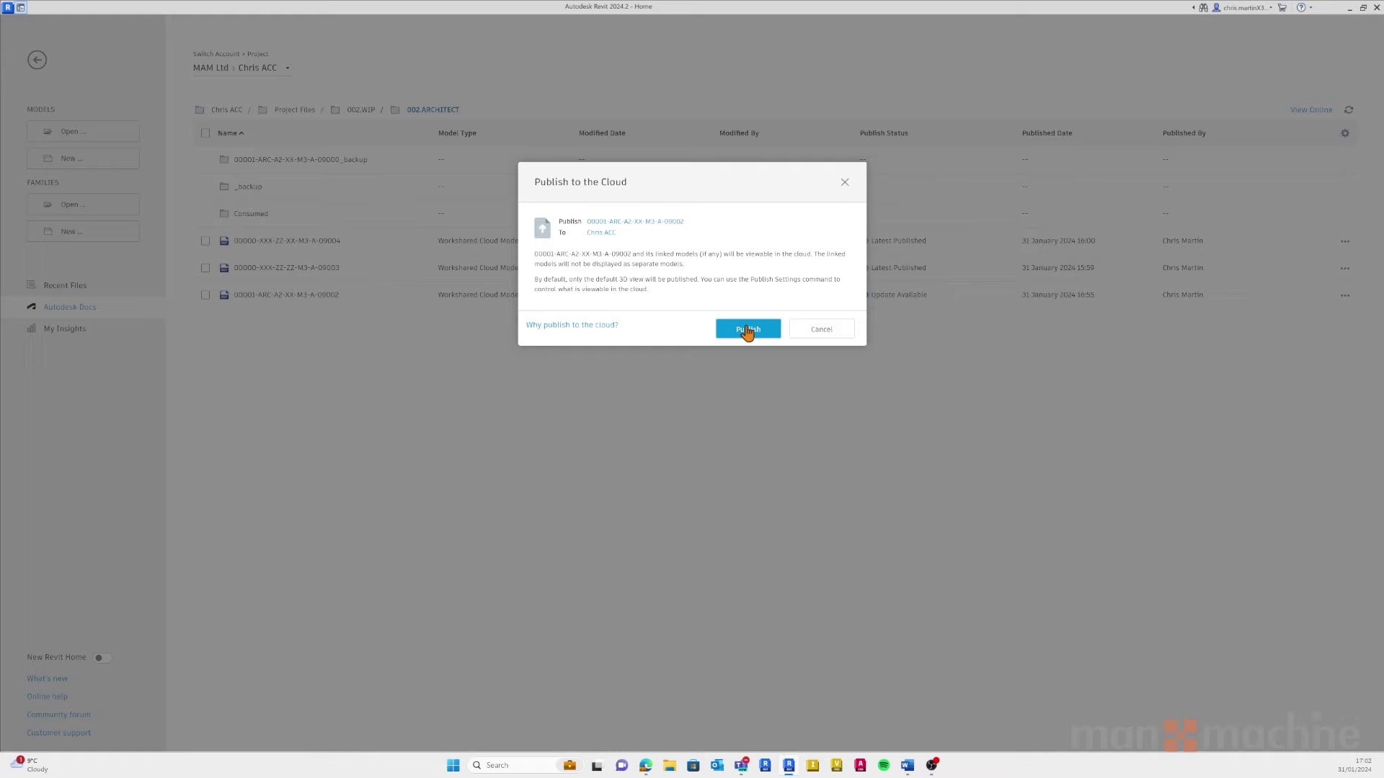
{"action": "left_click", "coordinate": [748, 329]}
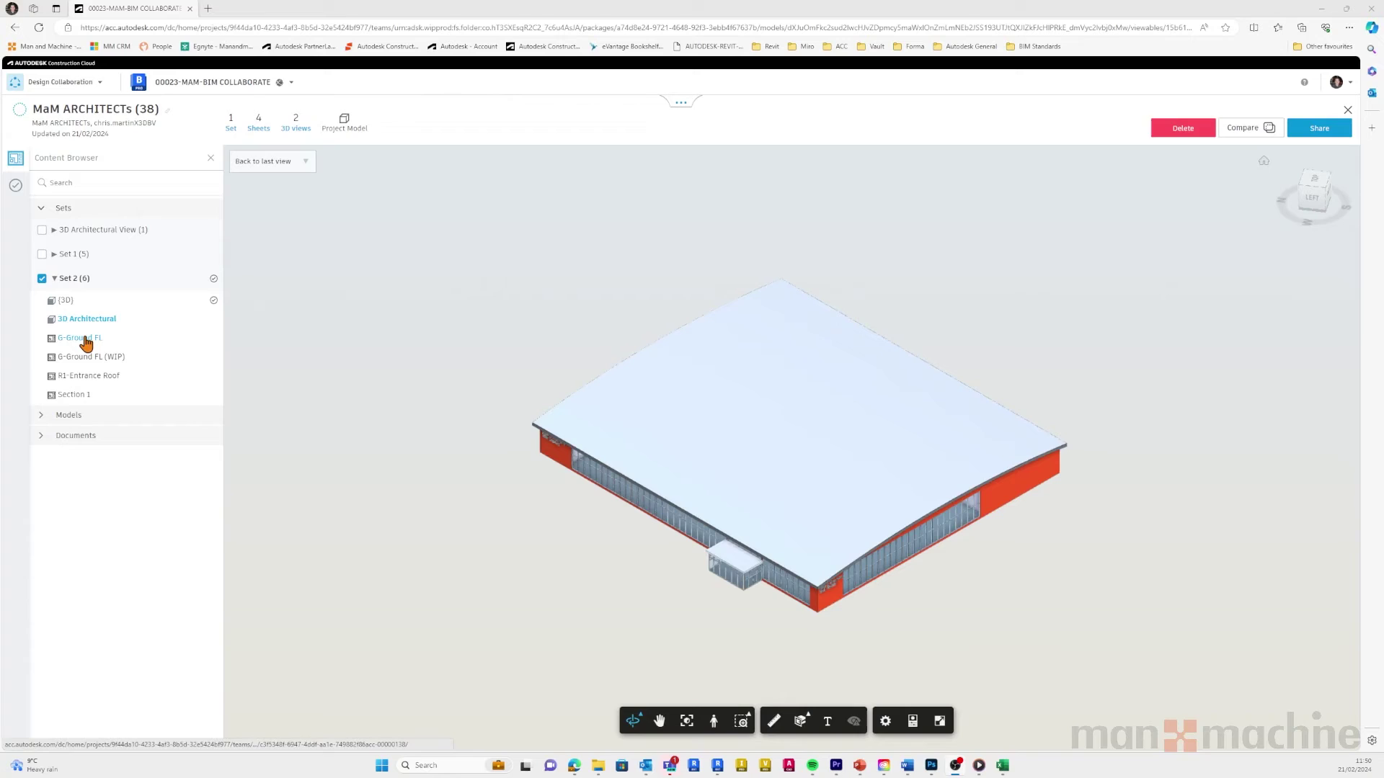
- Preview G-Ground FL and Section 1, share the package with all teams, then widen the timeline
{"action": "left_click", "coordinate": [85, 343]}
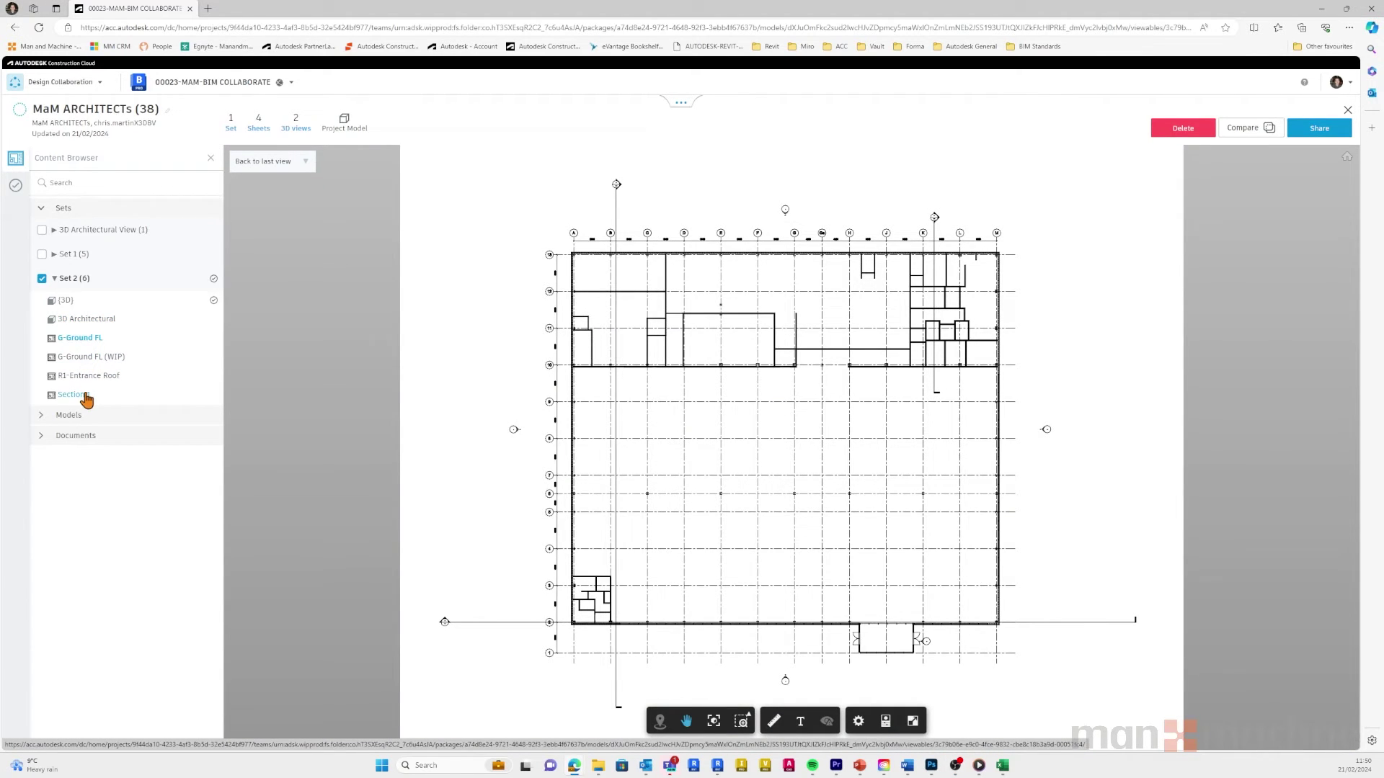
{"action": "left_click", "coordinate": [85, 396]}
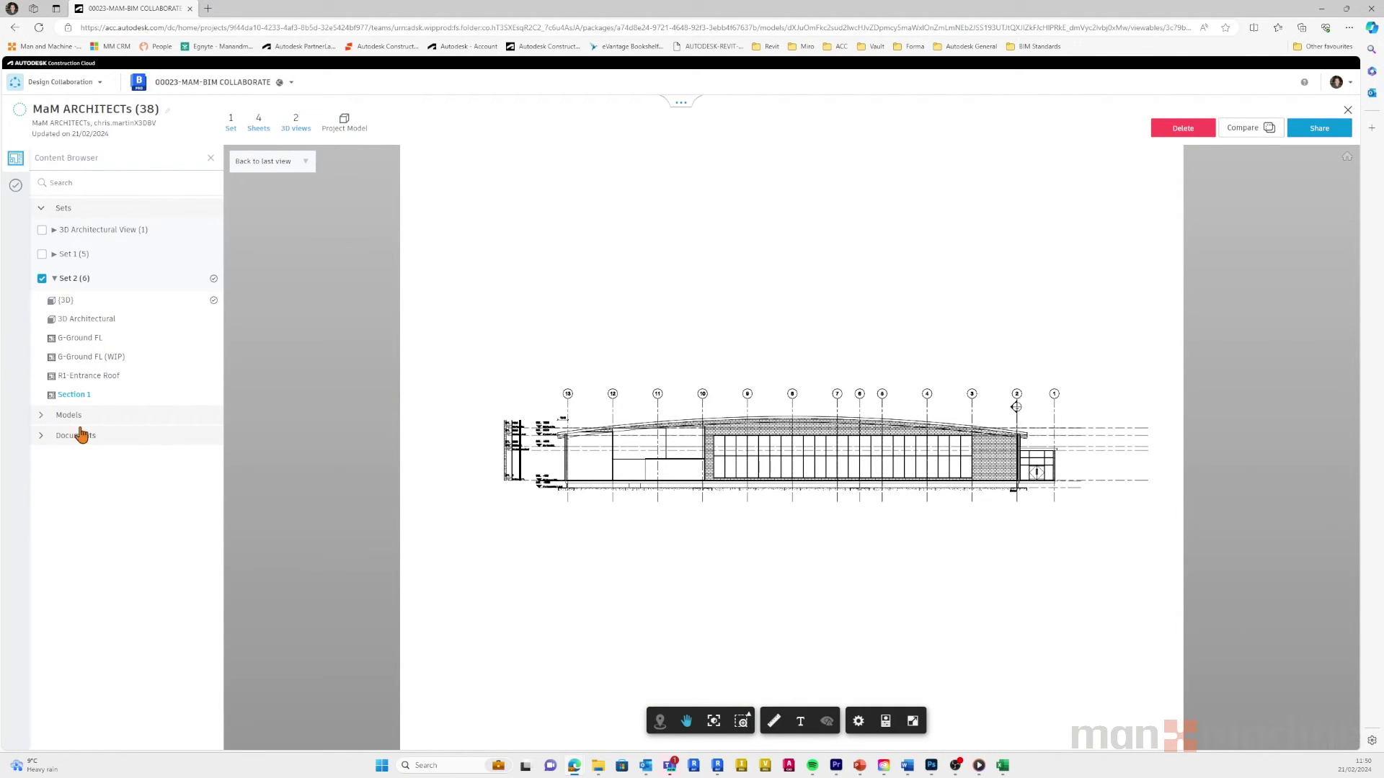
{"action": "left_click", "coordinate": [1320, 130]}
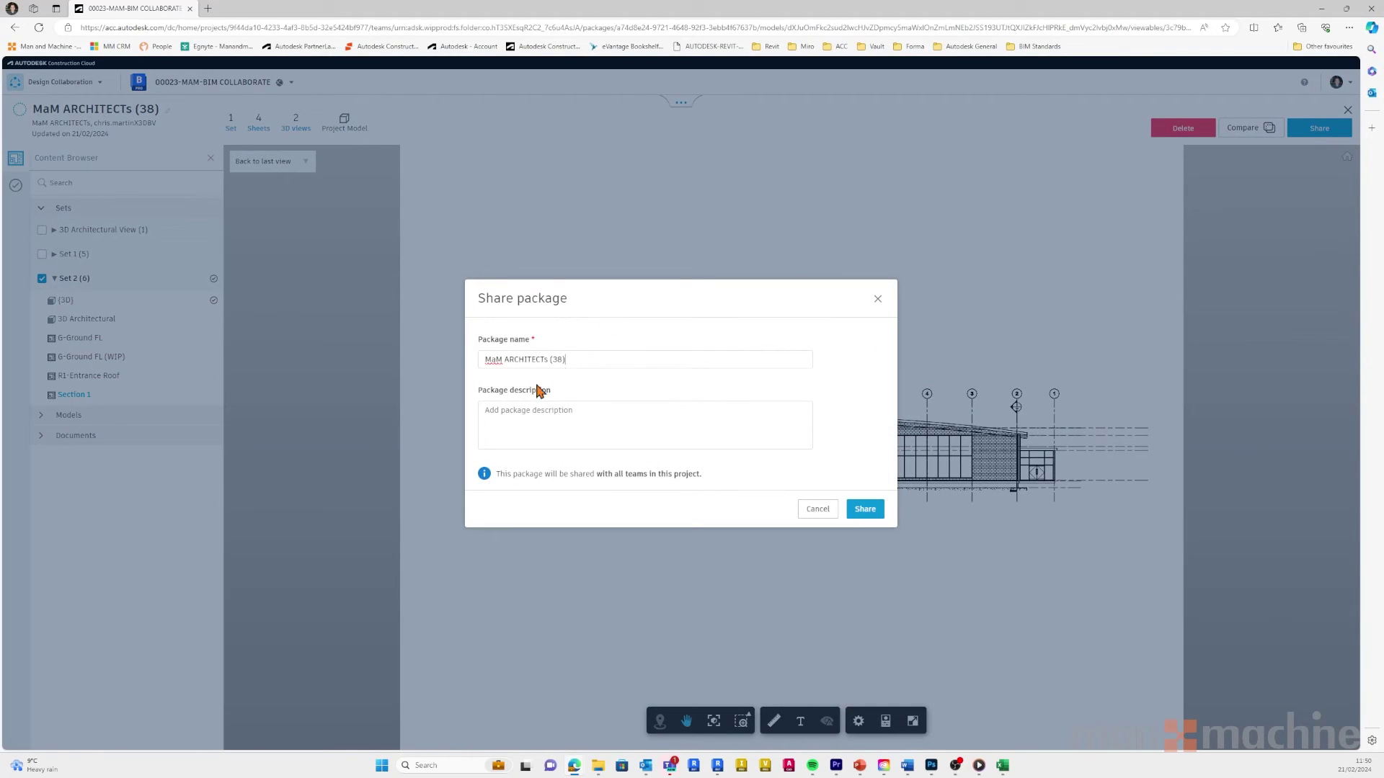
{"action": "type", "text": "Latest Architectural Package"}
{"action": "left_click", "coordinate": [878, 517]}
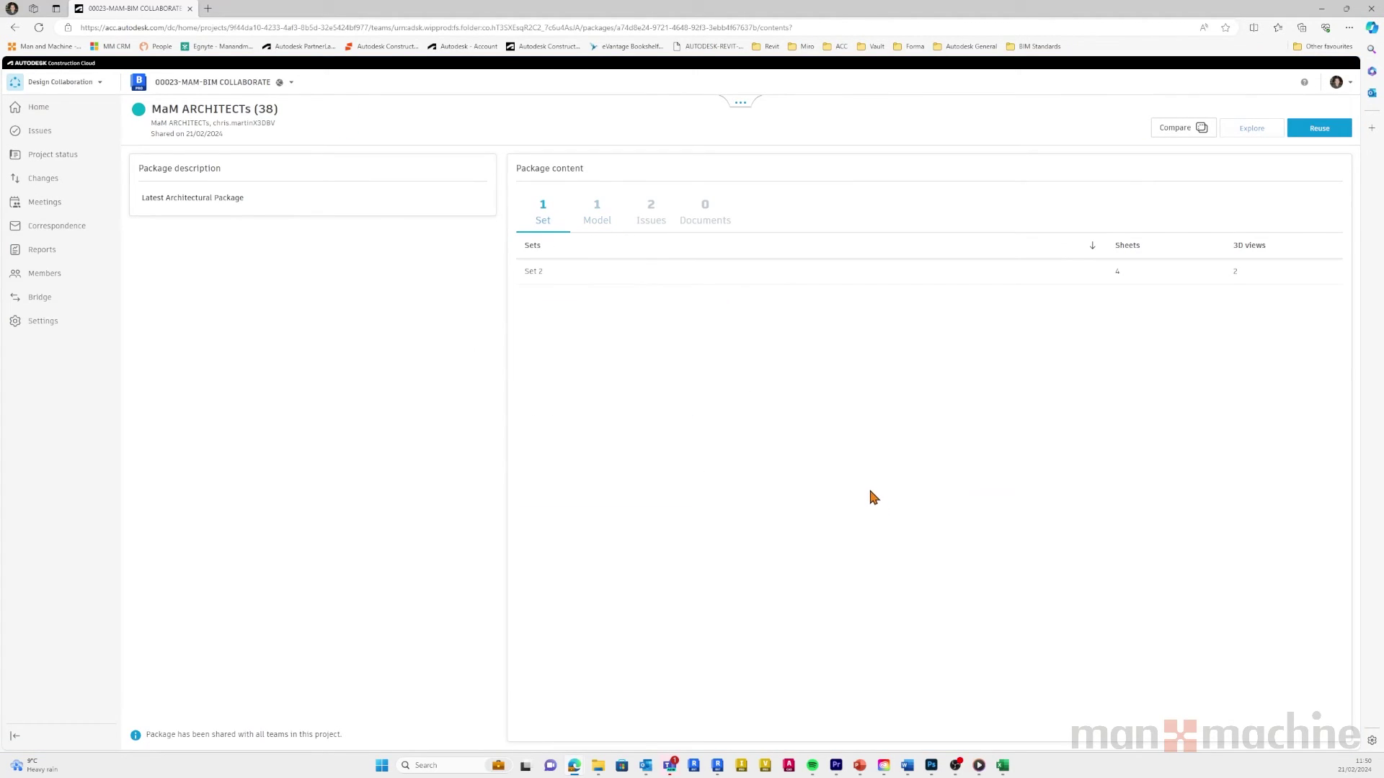
{"action": "left_click", "coordinate": [740, 104]}
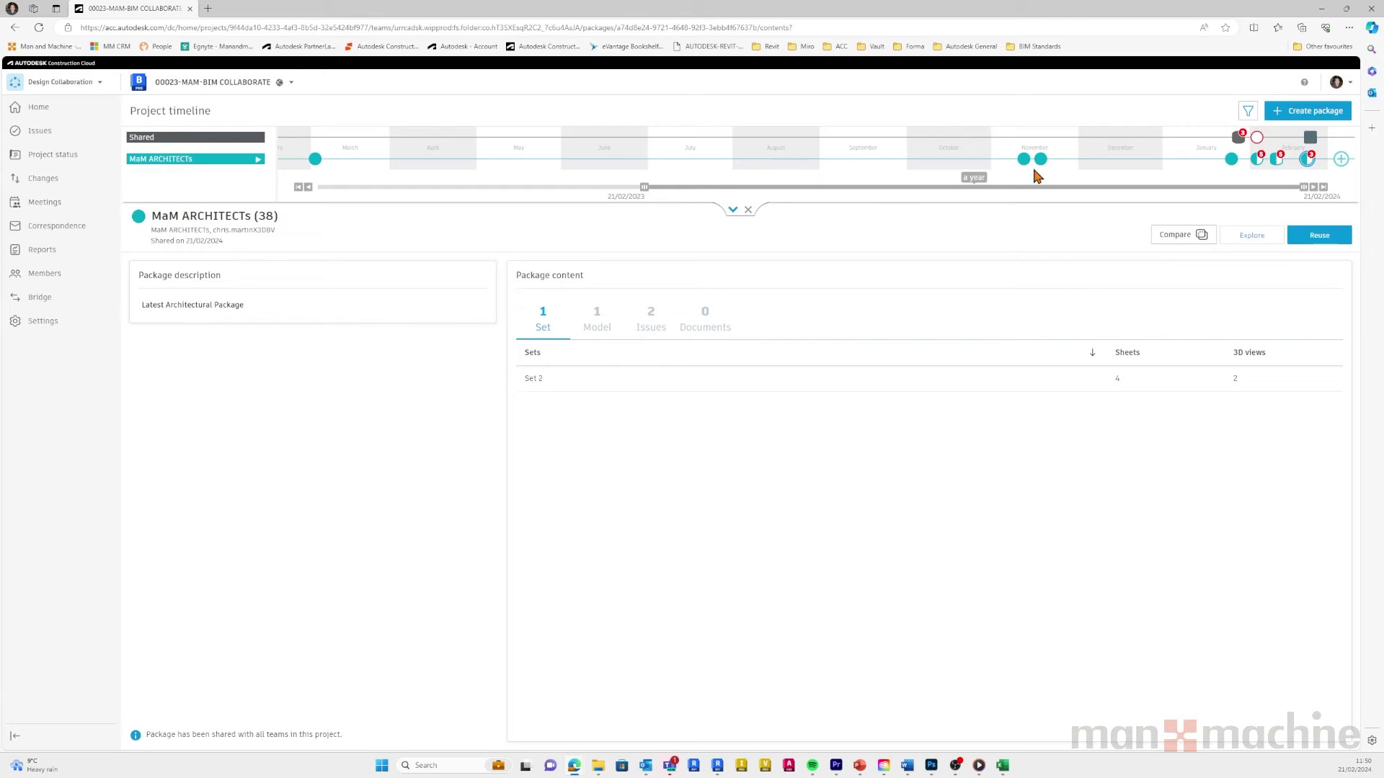
{"action": "mouse_move", "coordinate": [643, 185]}
{"action": "left_mouse_down"}
{"action": "mouse_move", "coordinate": [1211, 206]}
{"action": "mouse_move", "coordinate": [1266, 195]}
{"action": "left_mouse_up"}
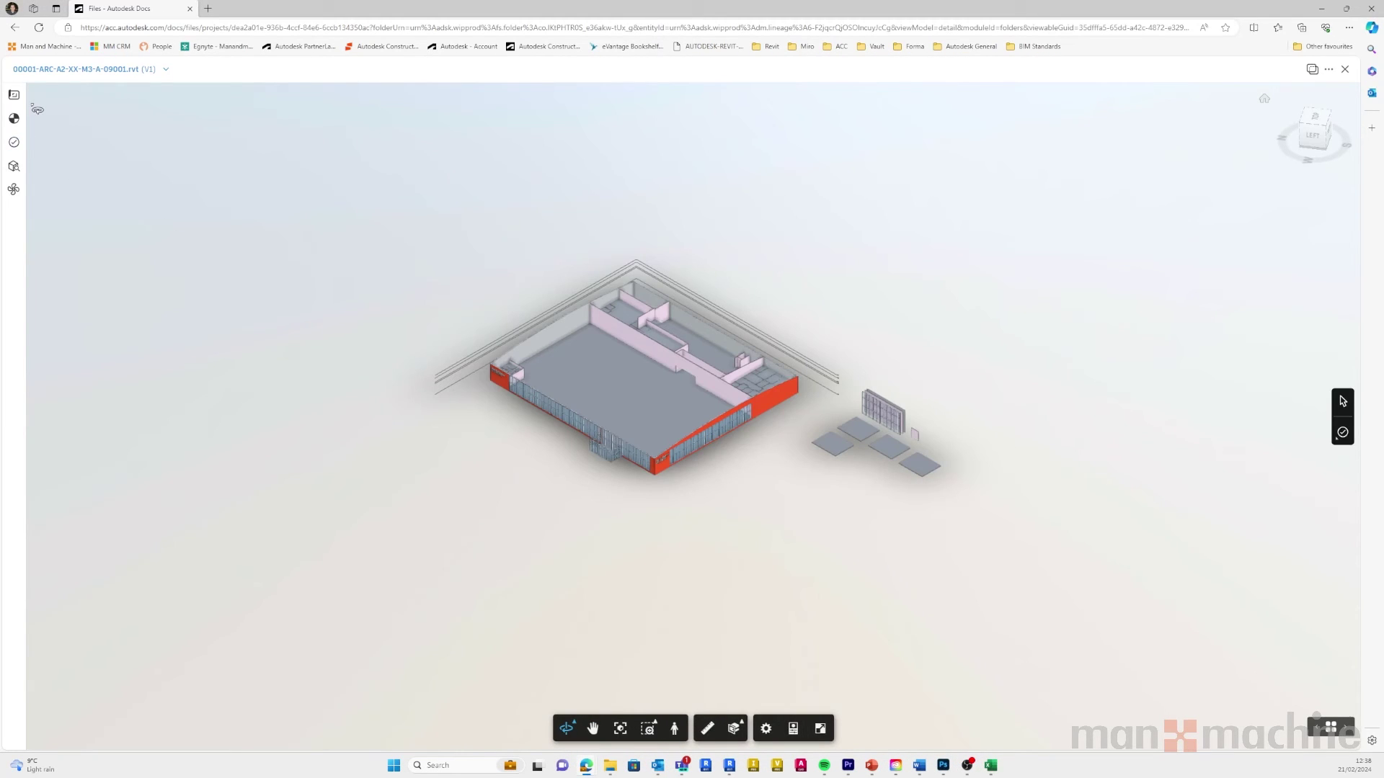
- Open the G-Ground FL plan from the 2D Sheets & Views list
{"action": "left_click", "coordinate": [14, 95]}
{"action": "left_click", "coordinate": [95, 232]}
{"action": "left_click", "coordinate": [67, 123]}
{"action": "left_click", "coordinate": [102, 205]}
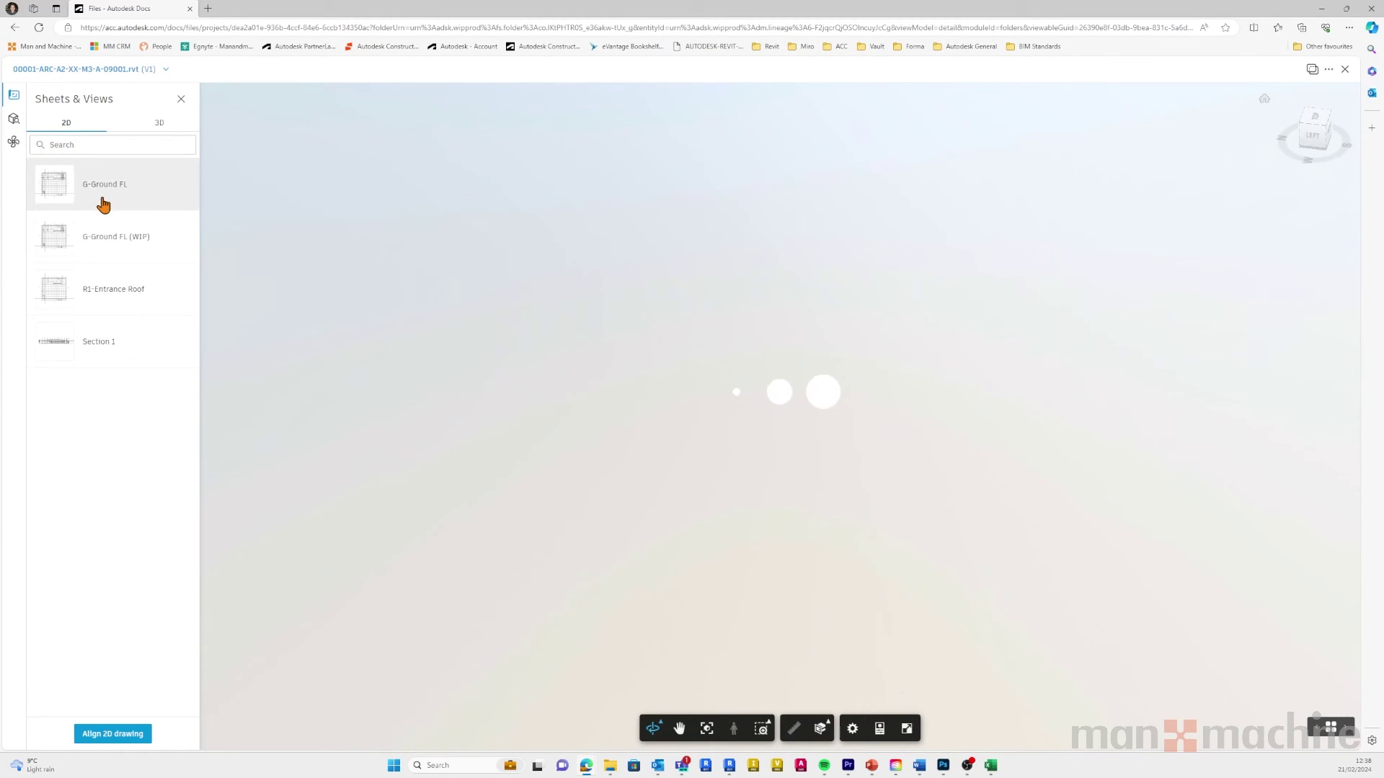
- Pin an open Design issue on the top wall: 'Move wall to align with gridline'
{"action": "left_click", "coordinate": [1332, 281]}
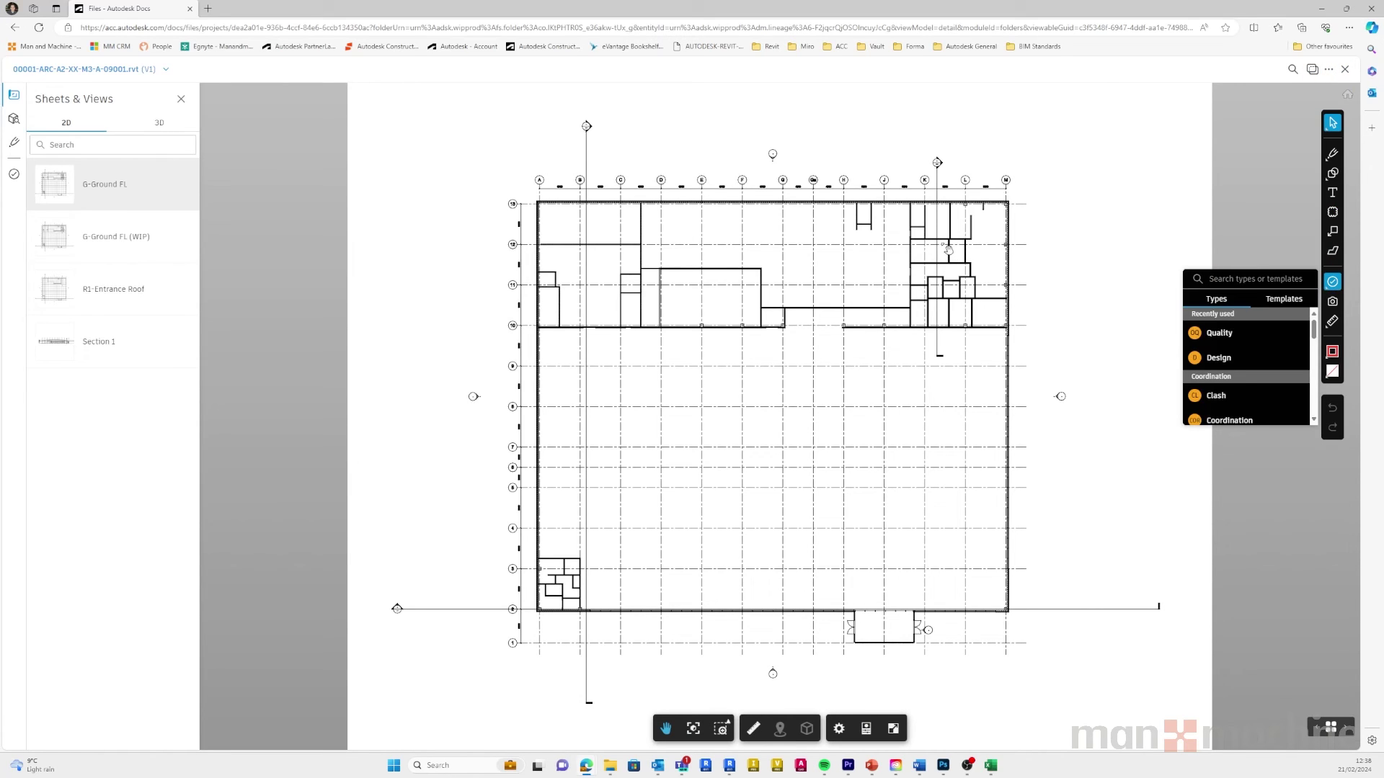
{"action": "left_click", "coordinate": [1244, 379]}
{"action": "scroll", "coordinate": [935, 229], "scroll_direction": "up", "scroll_amount": 3}
{"action": "scroll", "coordinate": [907, 231], "scroll_direction": "up", "scroll_amount": 3}
{"action": "left_click", "coordinate": [781, 168]}
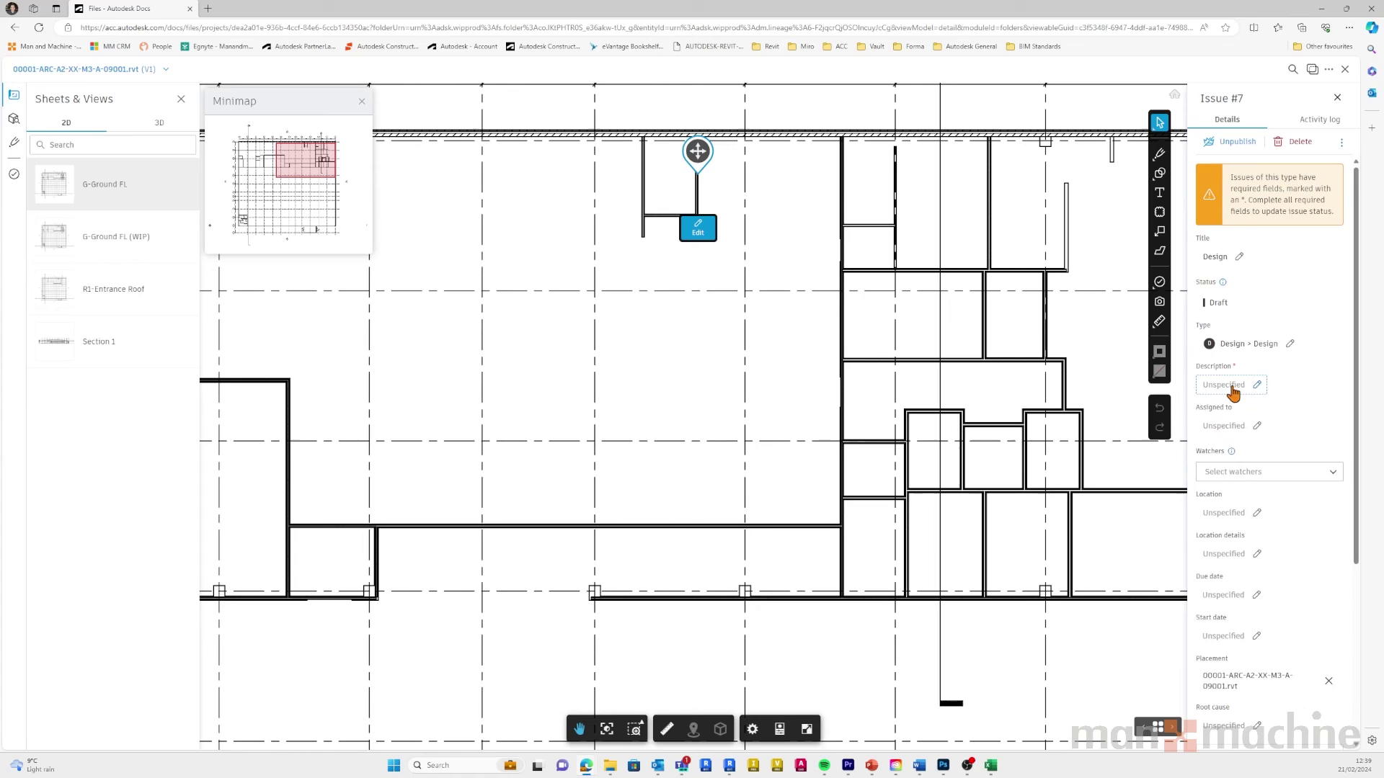
{"action": "left_click", "coordinate": [1236, 385]}
{"action": "type", "text": "Move wall to align with gridline"}
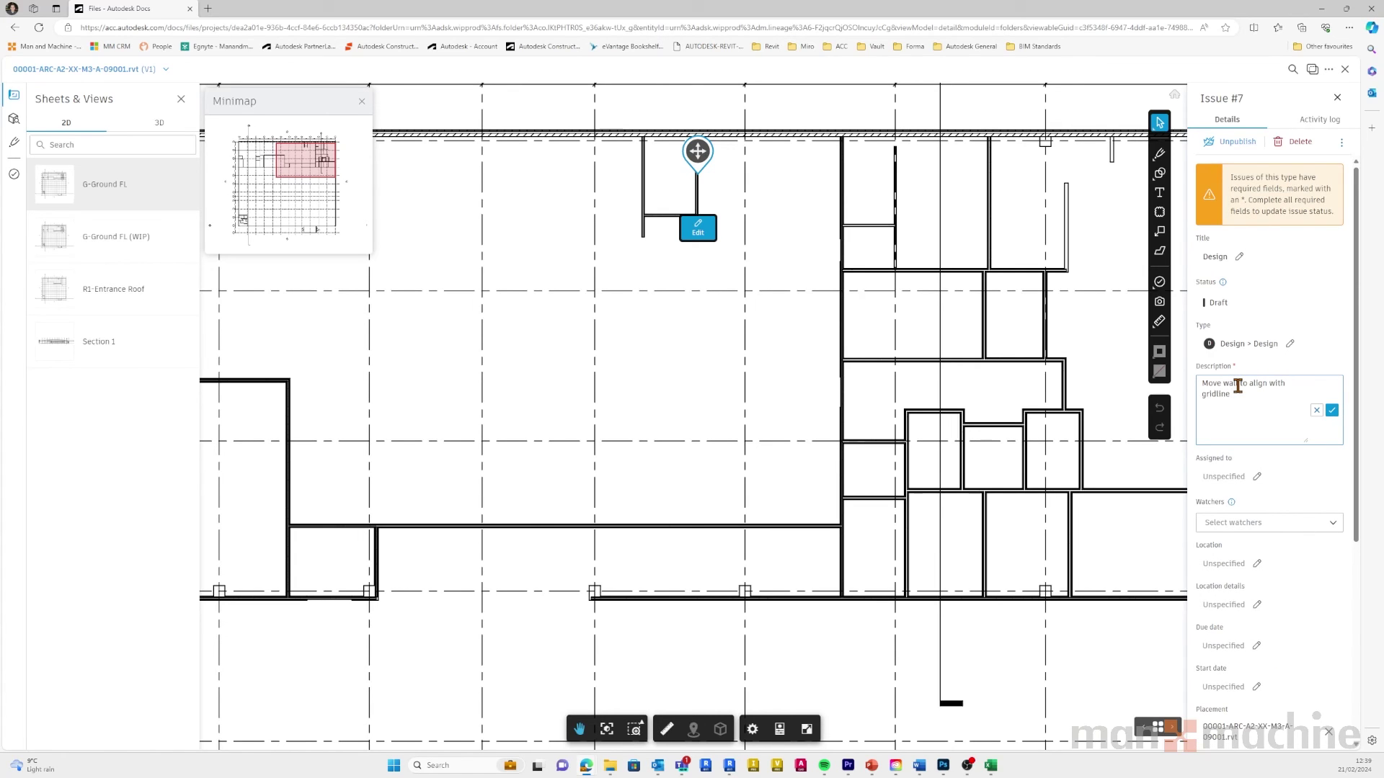
{"action": "left_click", "coordinate": [1332, 410]}
{"action": "left_click", "coordinate": [754, 446]}
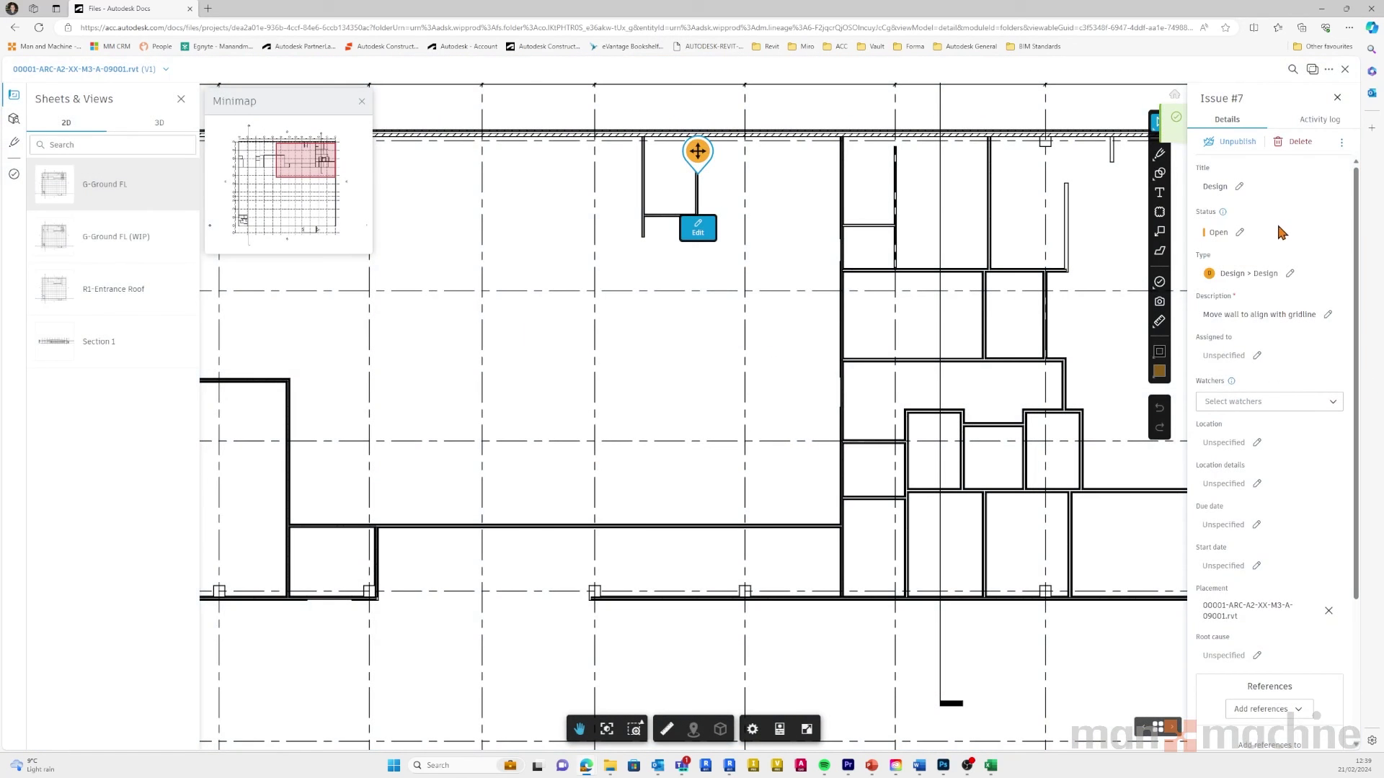